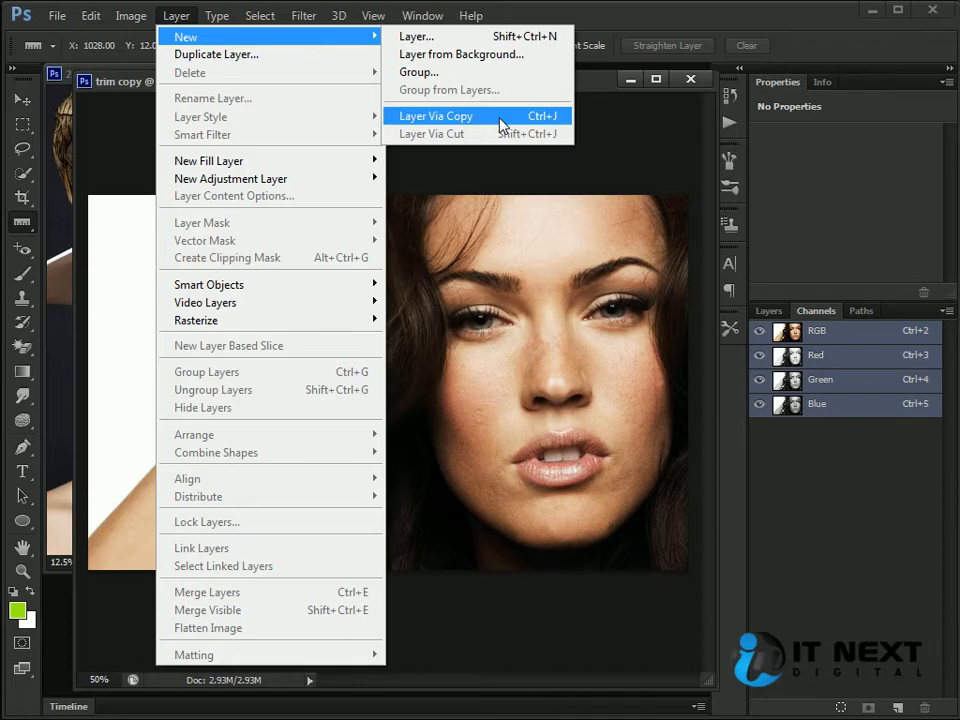
# - Create a new layer with a red color label above the Background and show the layer list
pyautogui.click(416, 36)
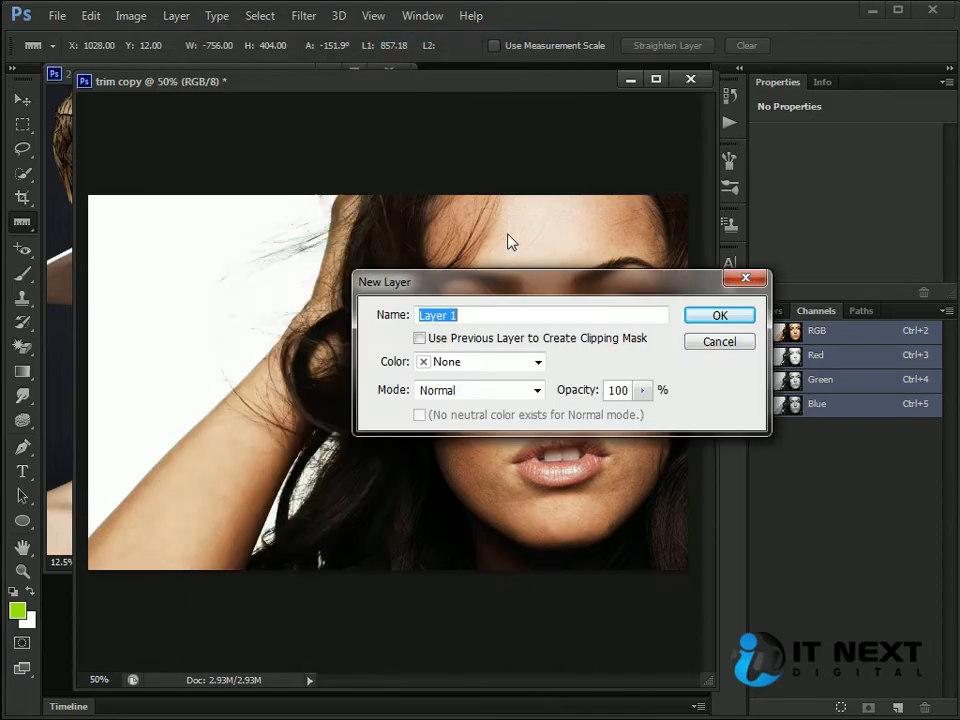
pyautogui.moveTo(591, 289); pyautogui.dragTo(463, 310)
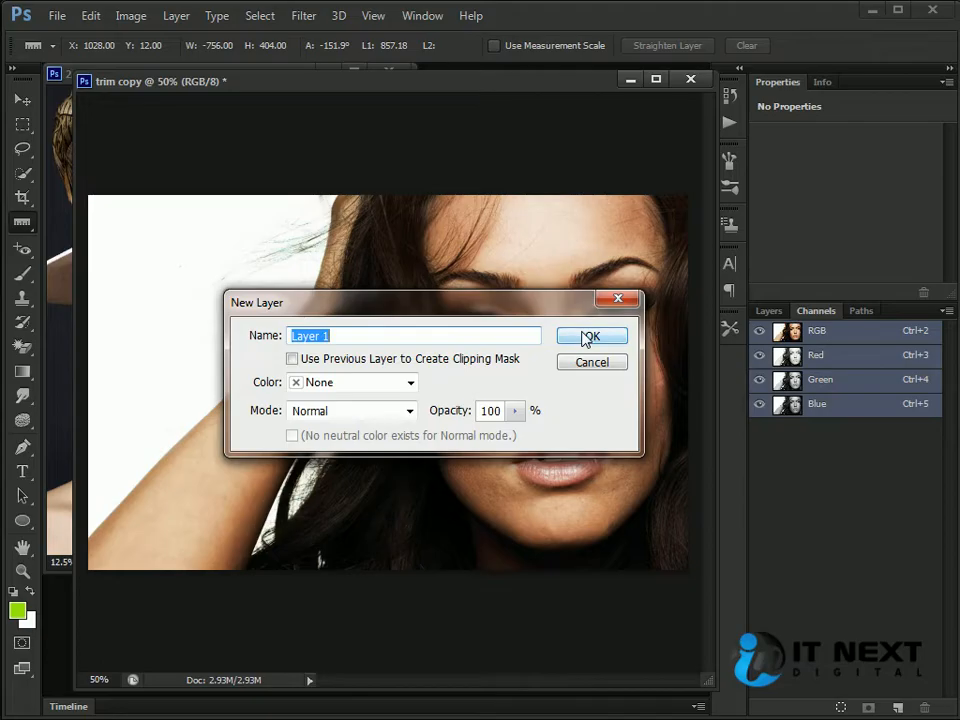
pyautogui.click(376, 384)
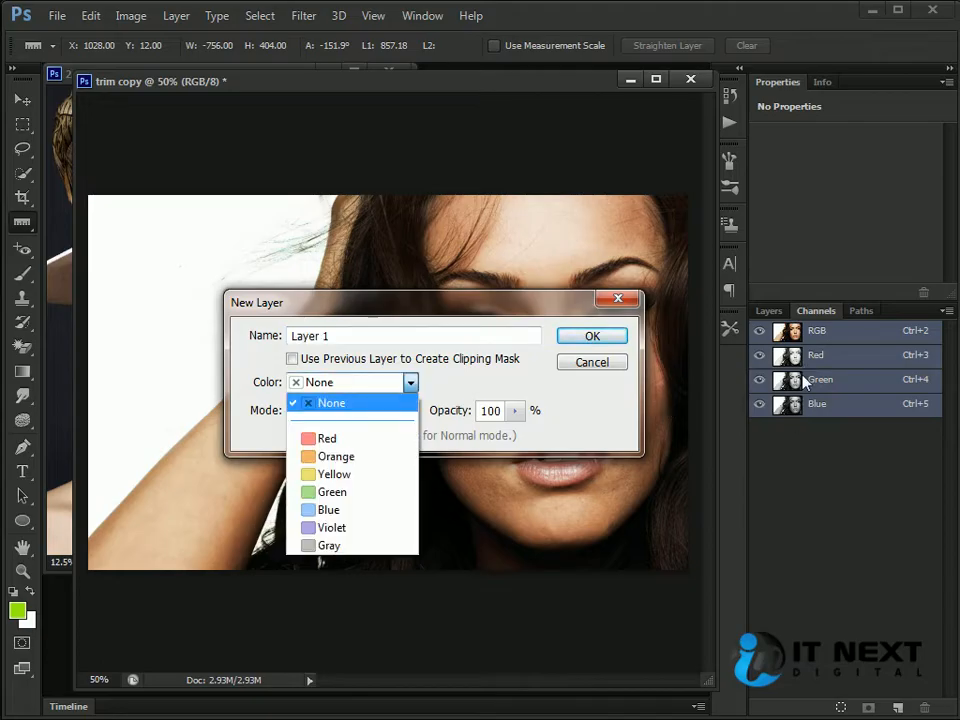
pyautogui.click(335, 438)
pyautogui.click(603, 336)
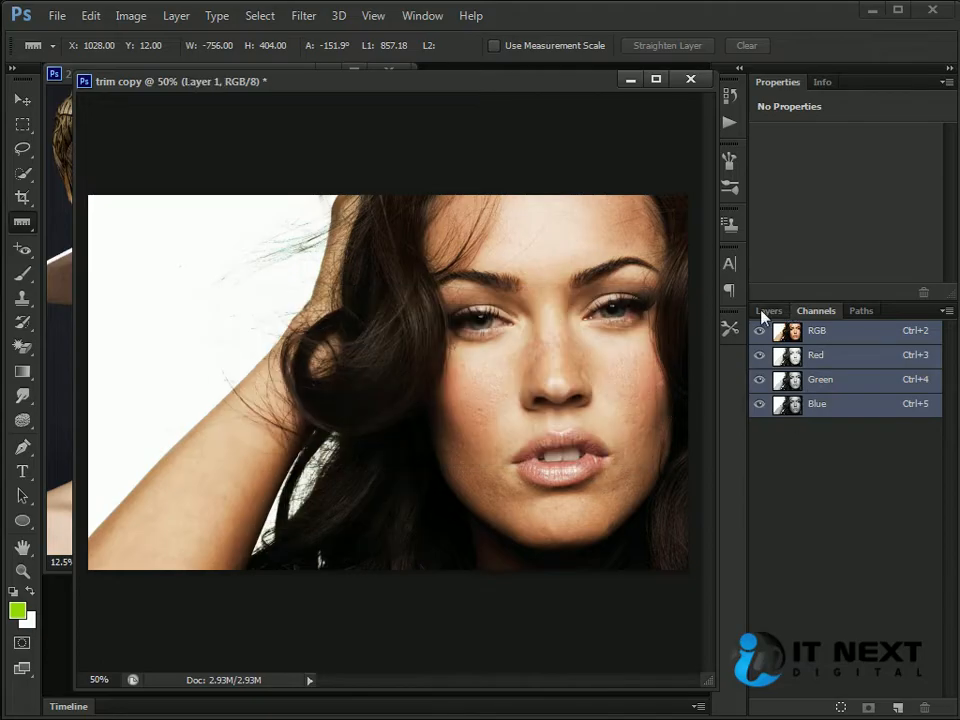
pyautogui.click(769, 311)
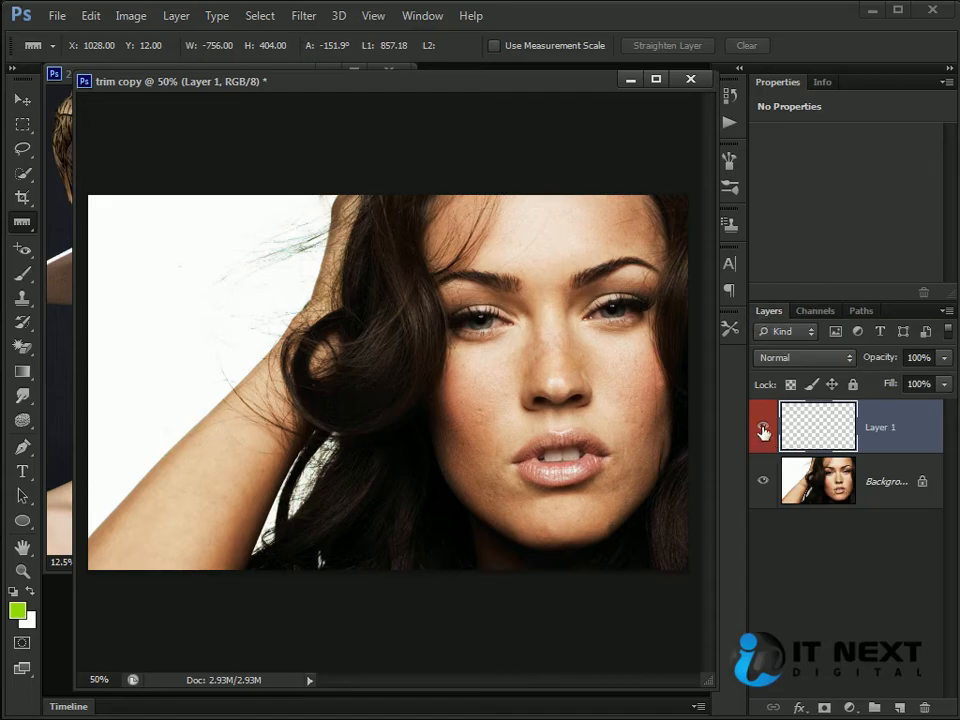
# - Create a second new layer with an orange color label and keep it selected
pyautogui.click(126, 15)
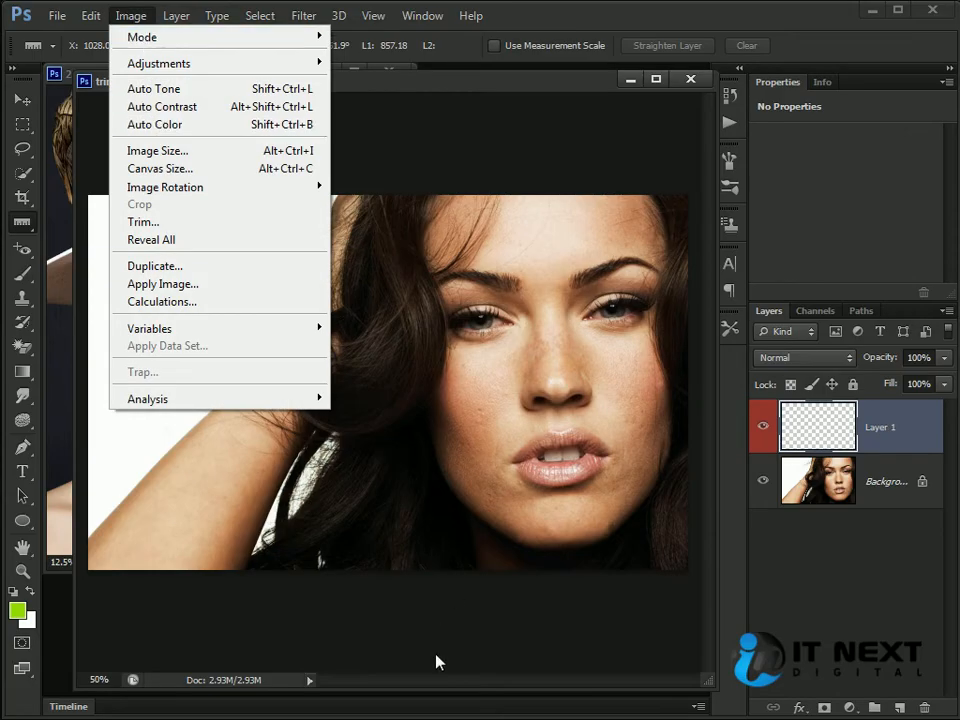
pyautogui.click(444, 635)
pyautogui.hotkey('shift', 'ctrl', 'n')
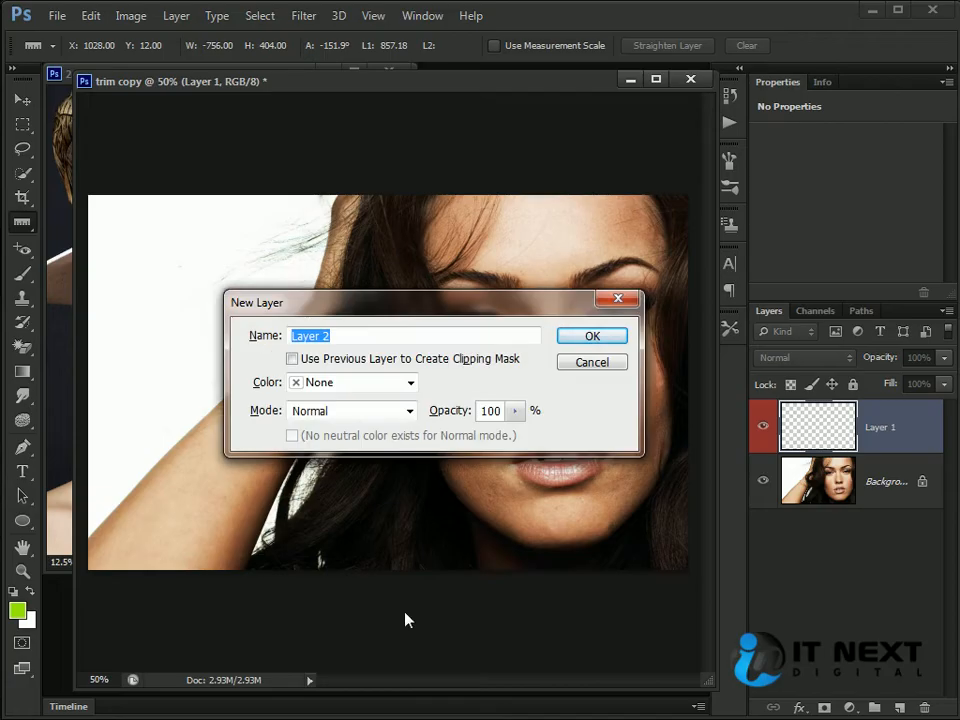
pyautogui.click(409, 382)
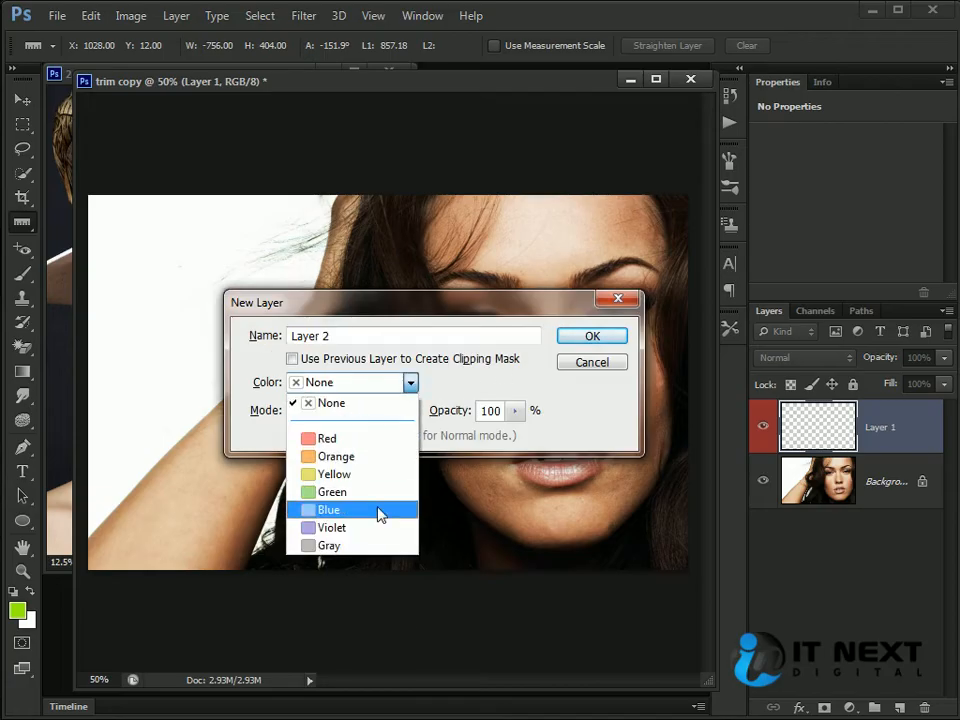
pyautogui.click(369, 456)
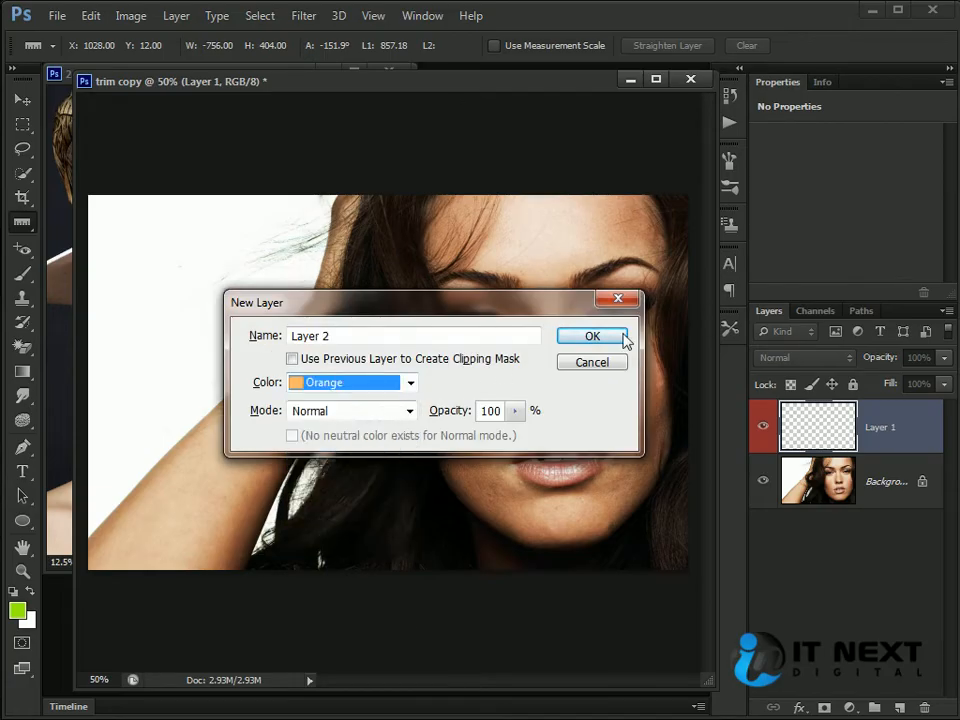
pyautogui.press('Return')
pyautogui.click(814, 476)
pyautogui.click(815, 427)
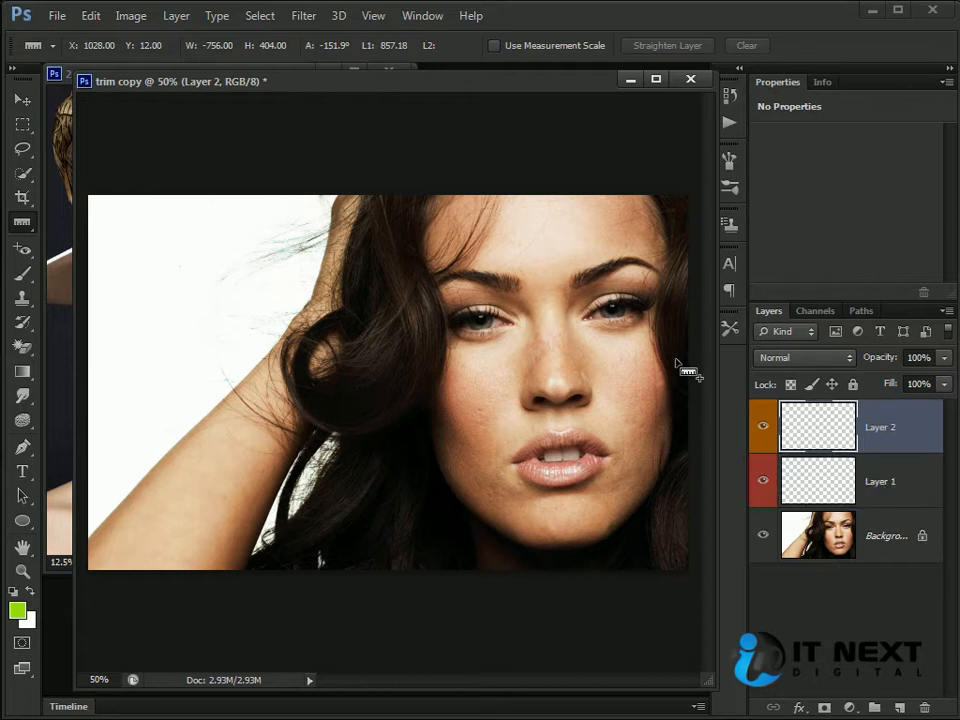
# - Duplicate Layer 2 within the trim copy document under the name "d layers"
pyautogui.click(122, 16)
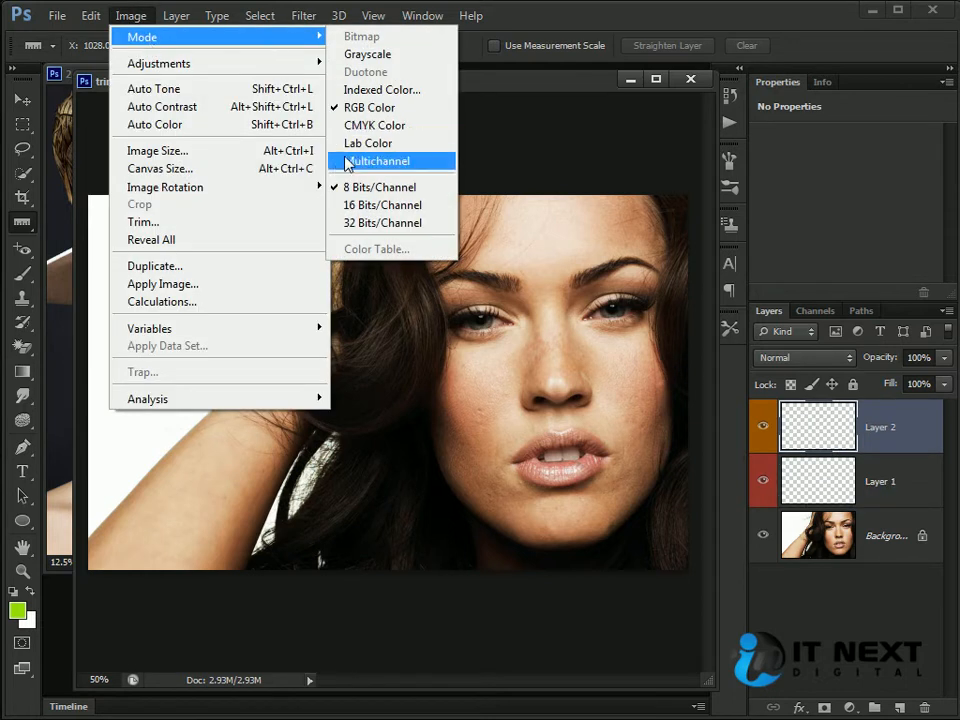
pyautogui.moveTo(172, 16)
pyautogui.moveTo(214, 38)
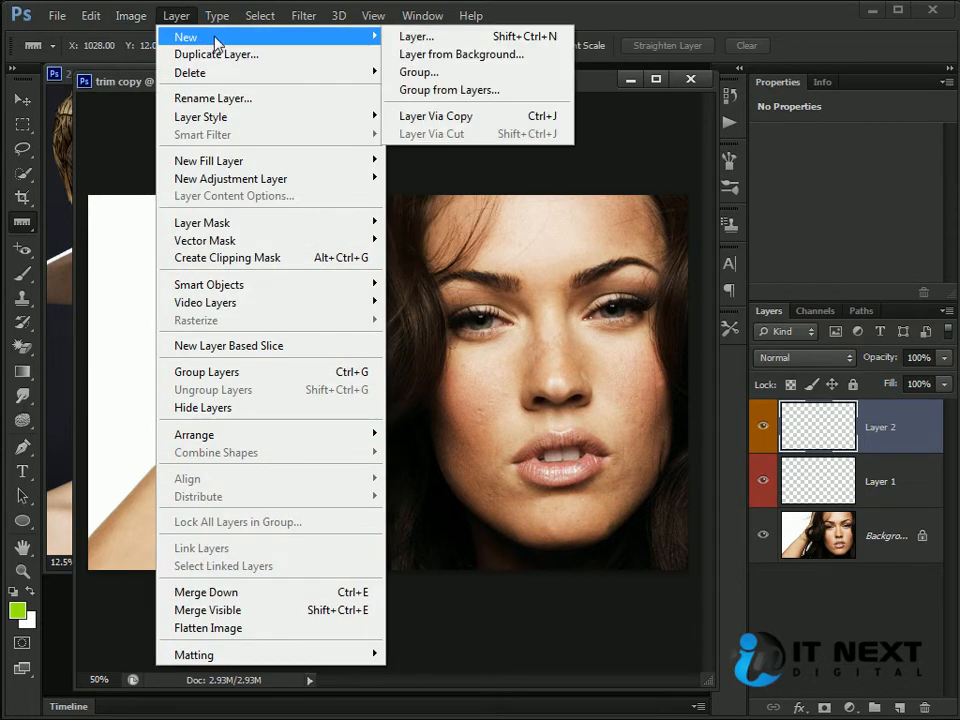
pyautogui.click(300, 55)
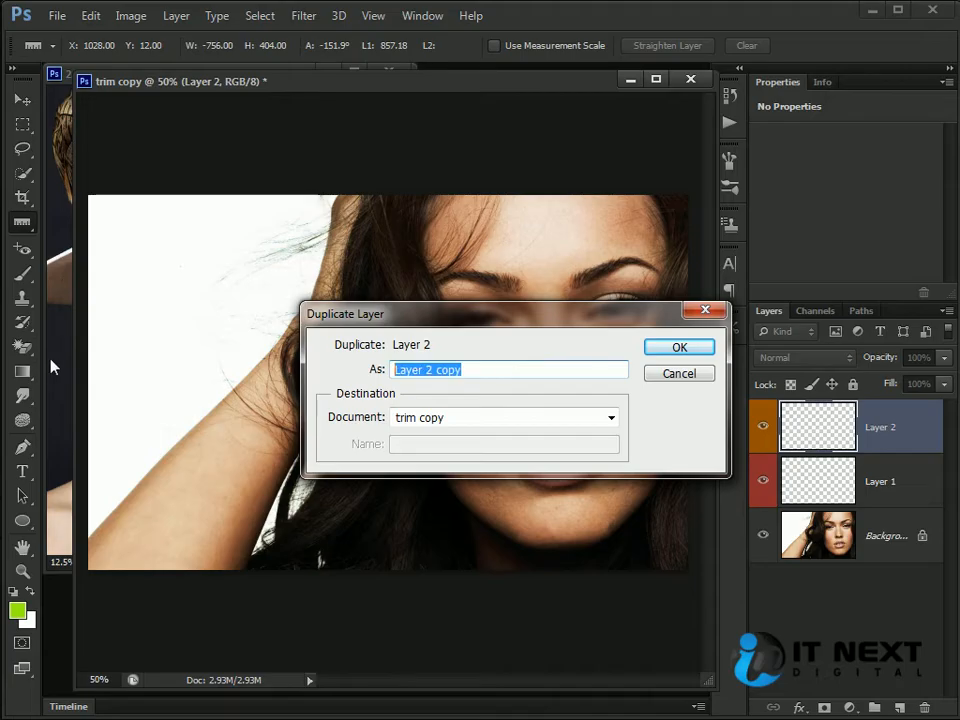
pyautogui.write('ed')
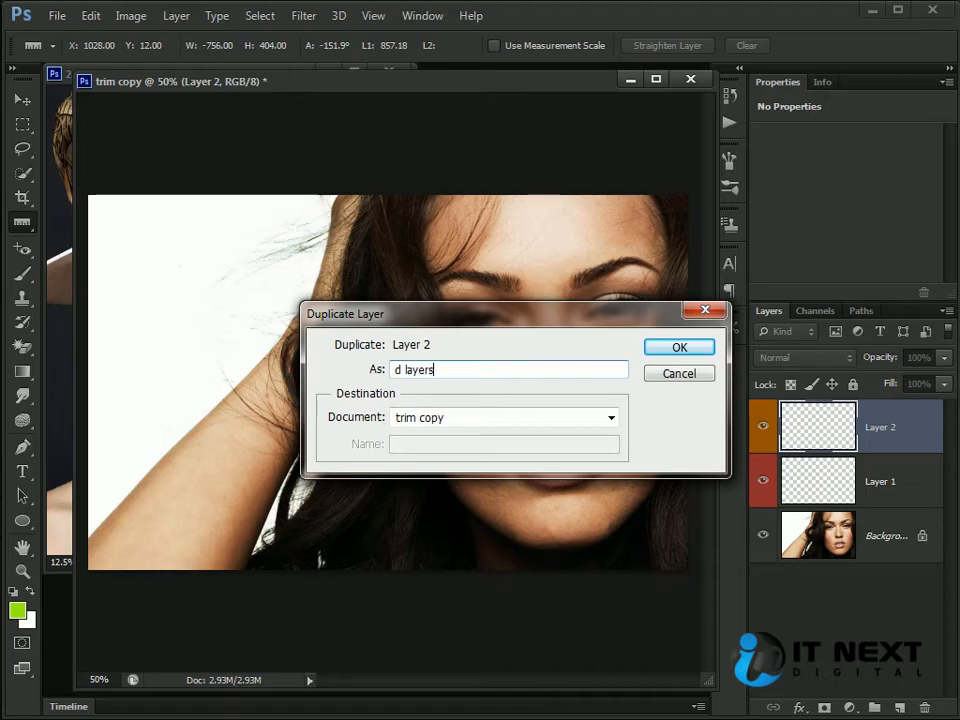
pyautogui.click(673, 346)
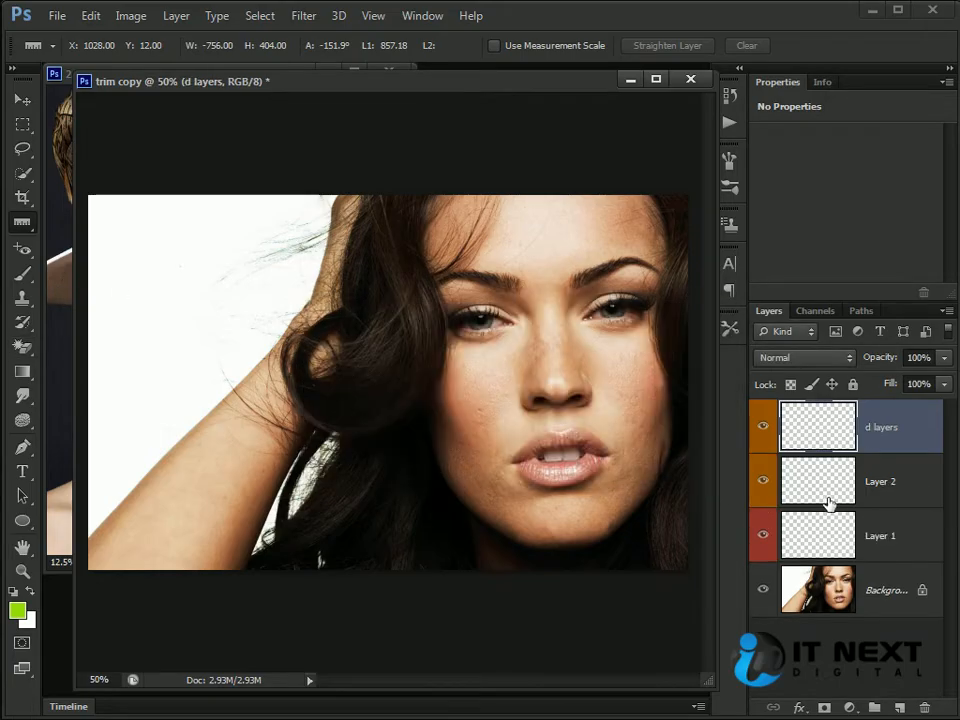
# - Copy the "d layers" layer to another new layer using Layer Via Copy
pyautogui.click(130, 16)
pyautogui.moveTo(176, 16)
pyautogui.moveTo(210, 43)
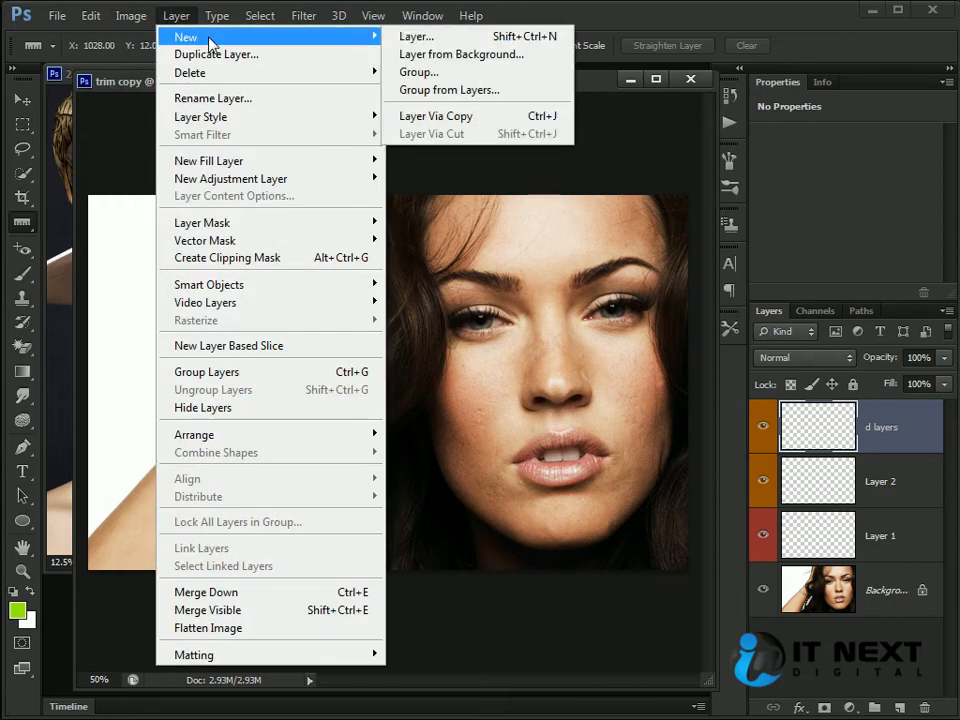
pyautogui.click(620, 374)
pyautogui.click(815, 437)
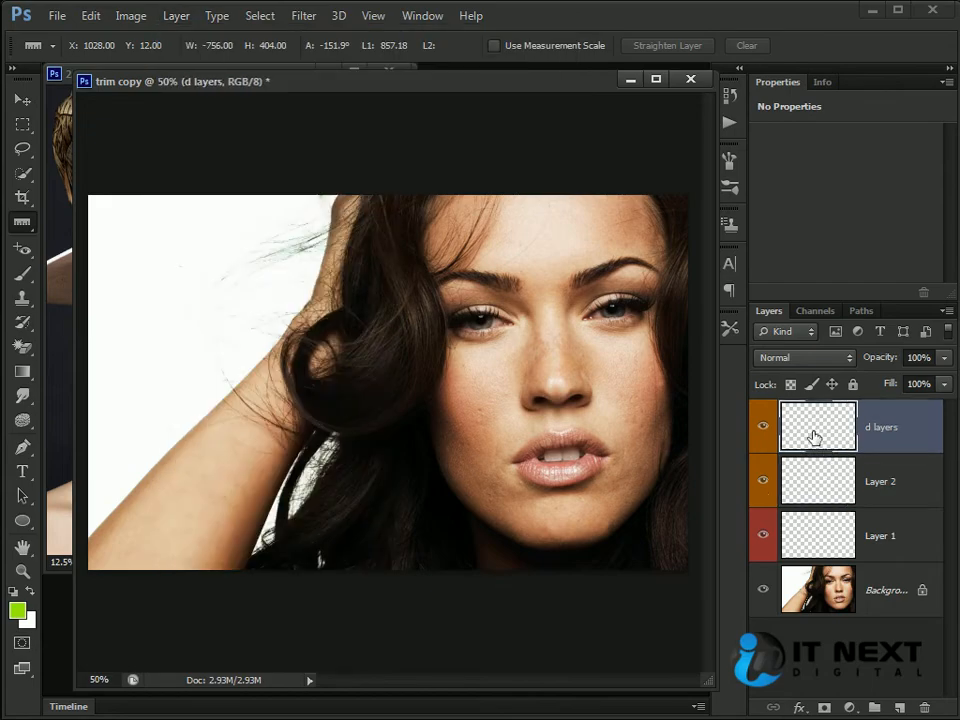
pyautogui.click(817, 496)
pyautogui.click(812, 439)
pyautogui.hotkey('ctrl', 'j')
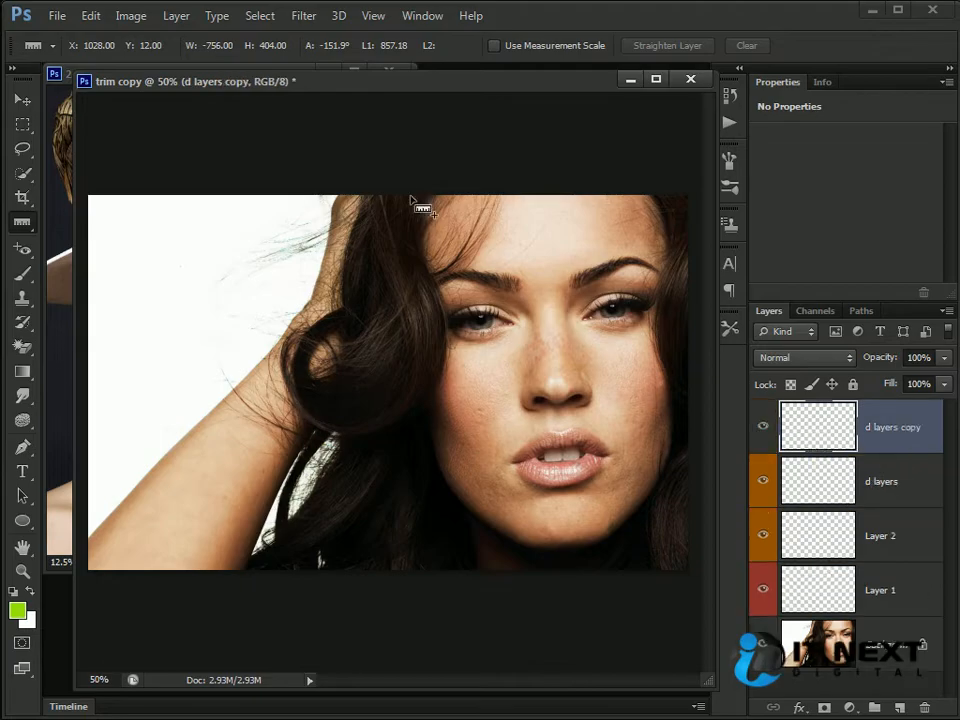
# - Try converting the Background into a regular layer with the default settings, and undo the conversion
pyautogui.click(130, 15)
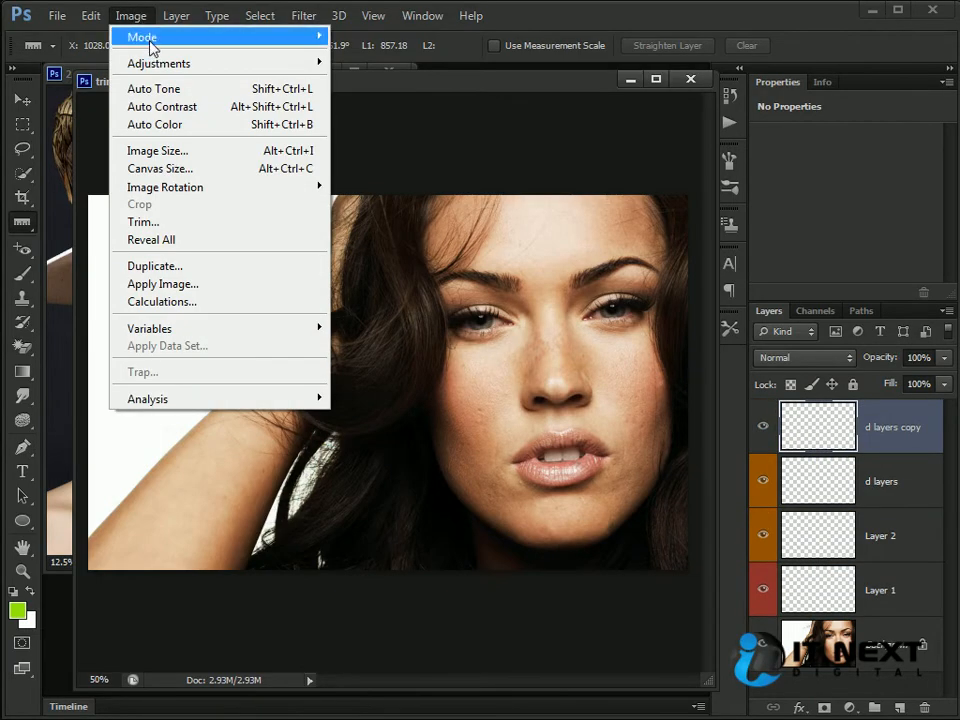
pyautogui.moveTo(176, 15)
pyautogui.moveTo(185, 37)
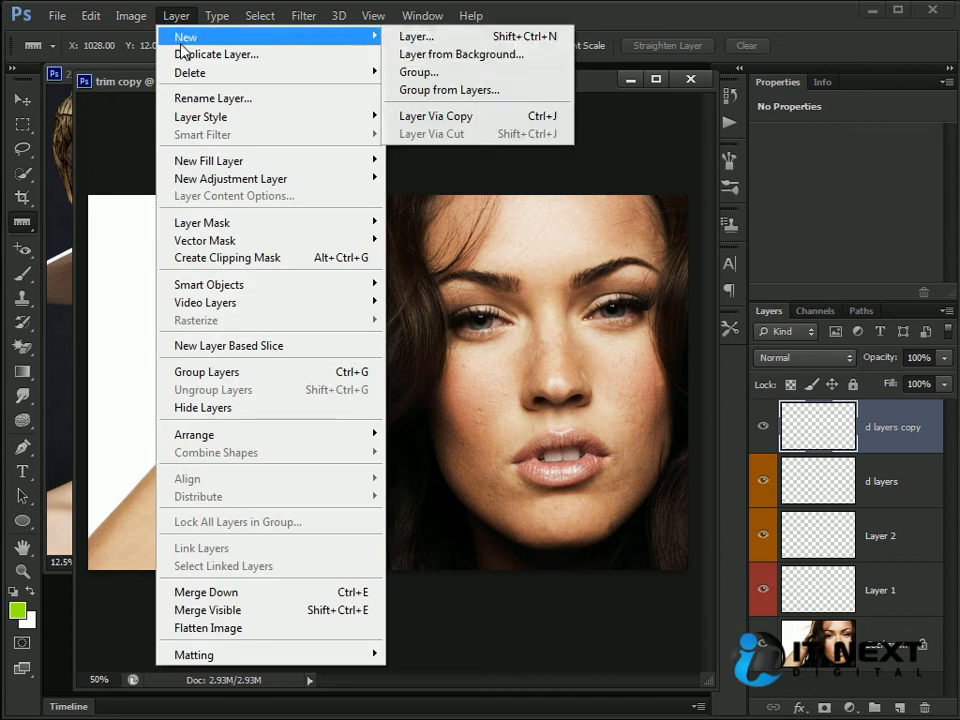
pyautogui.click(512, 62)
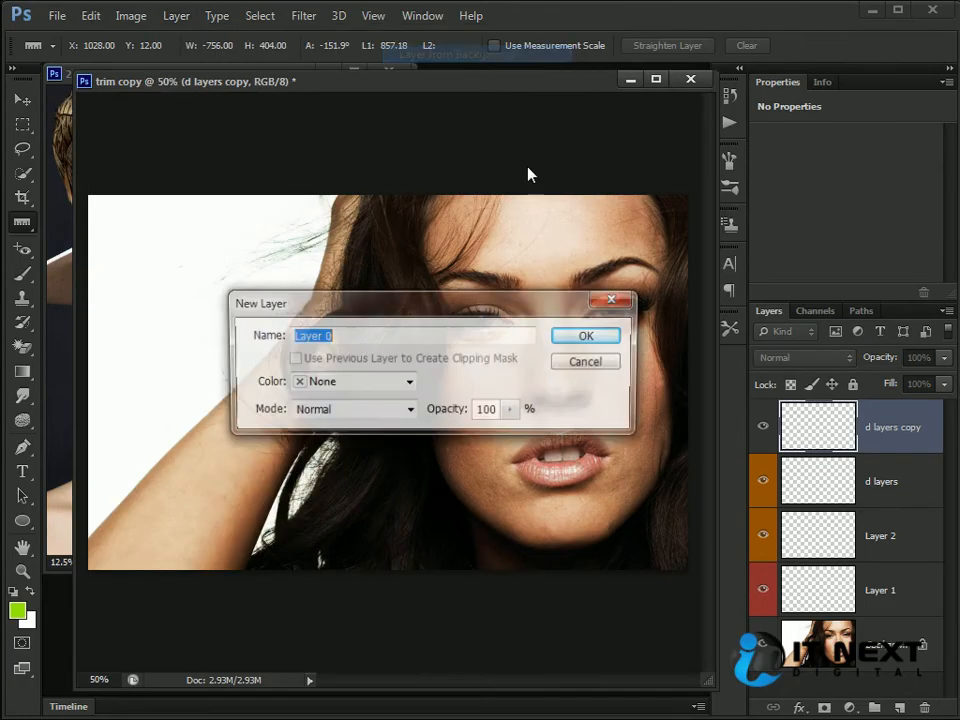
pyautogui.click(596, 339)
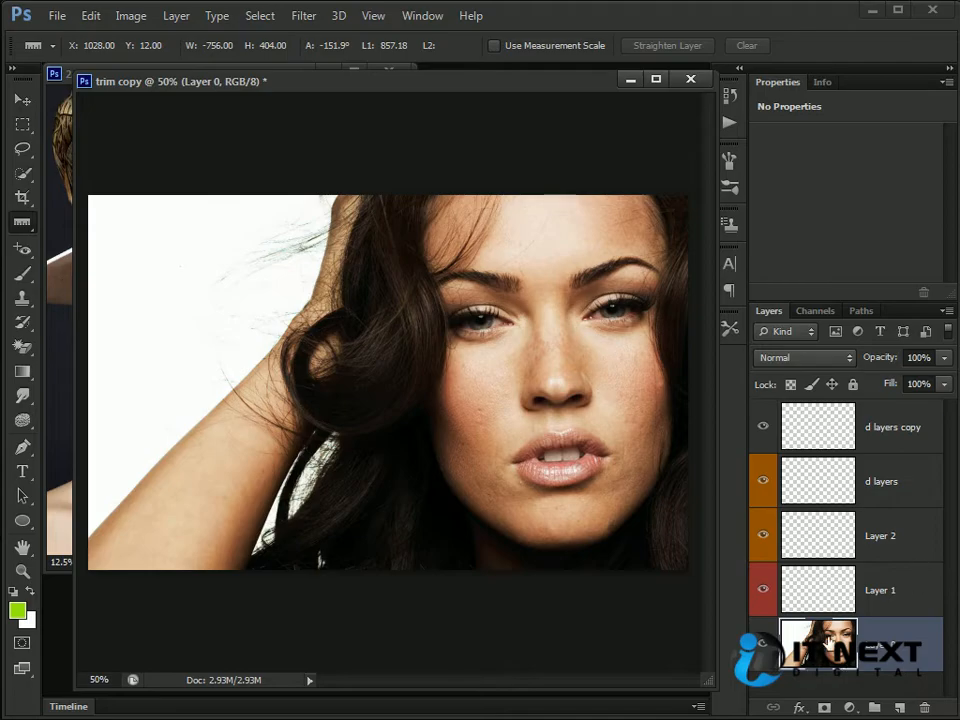
pyautogui.hotkey('ctrl', 'z')
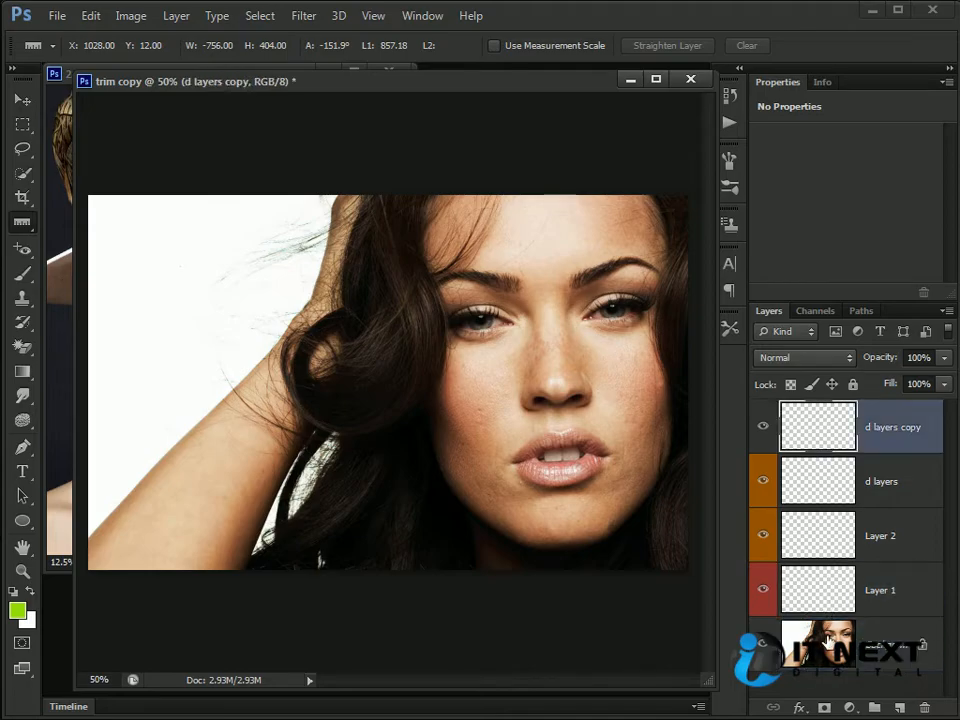
# - Close the trim copy document without saving it and open the image 009472.jpg
pyautogui.click(849, 662)
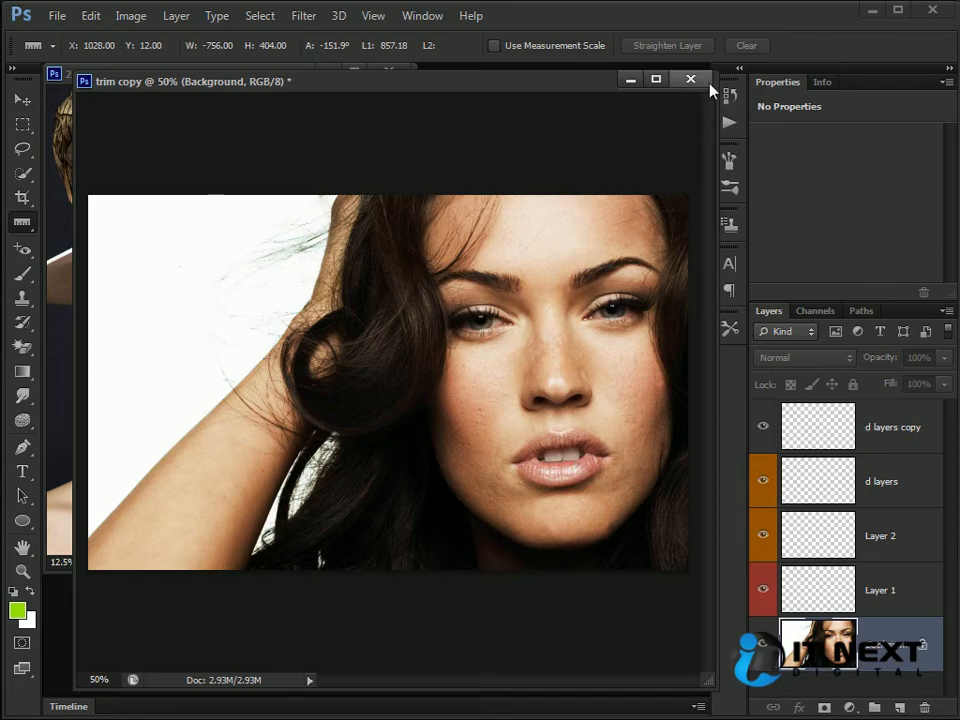
pyautogui.click(690, 78)
pyautogui.click(506, 293)
pyautogui.hotkey('ctrl', 'o')
pyautogui.doubleClick(439, 340)
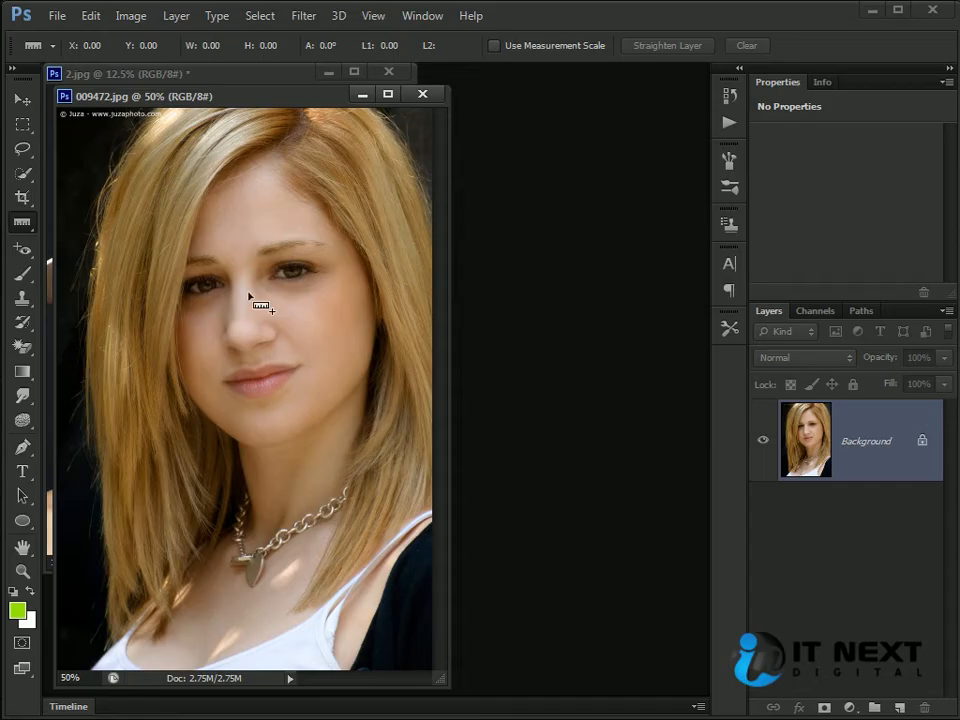
# - Try to move the locked Background with the Move tool, and convert it into a regular layer with the default settings
pyautogui.click(22, 100)
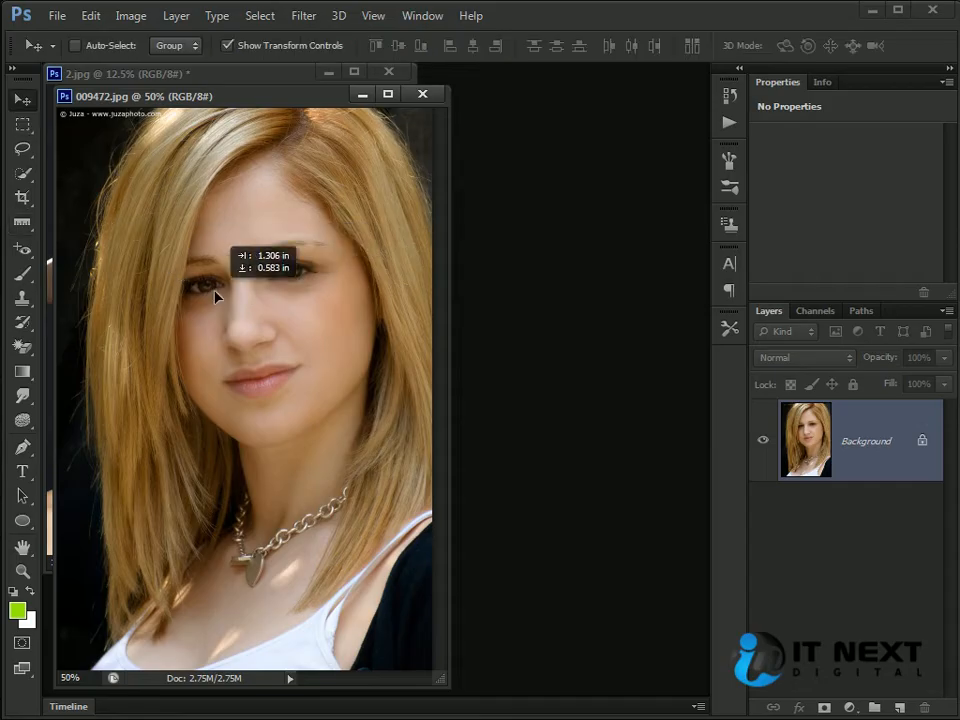
pyautogui.click(242, 279)
pyautogui.click(491, 292)
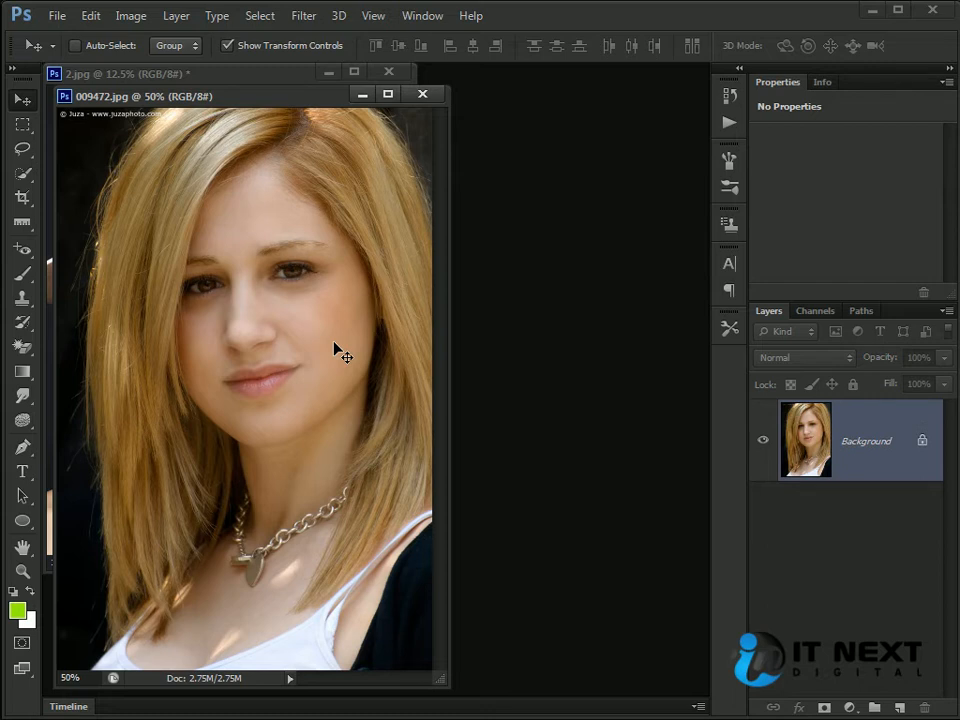
pyautogui.doubleClick(840, 455)
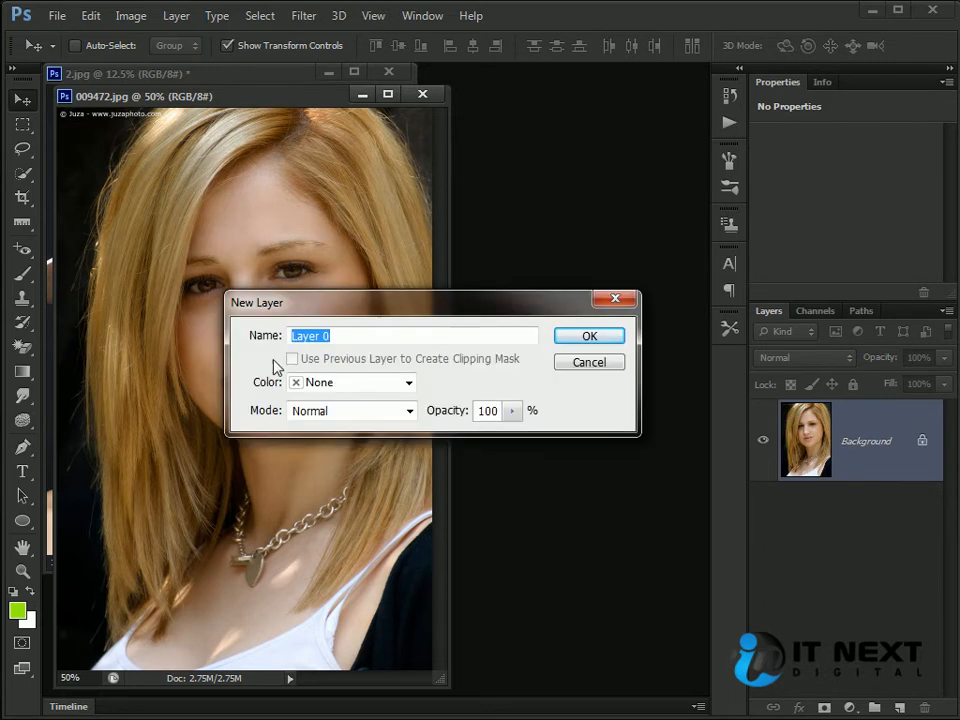
pyautogui.click(610, 338)
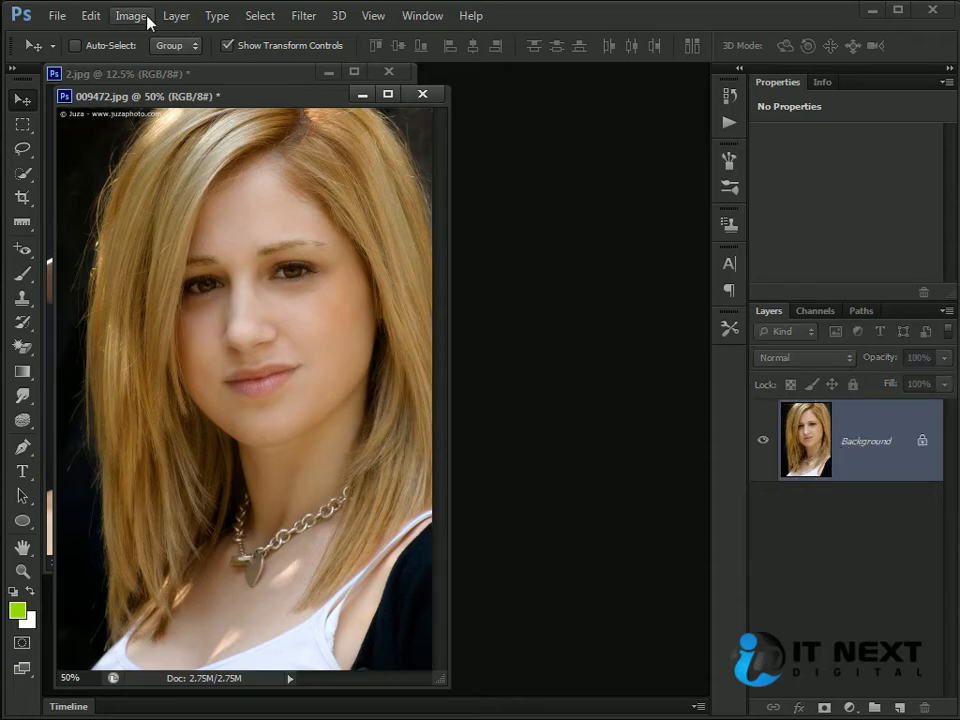
pyautogui.click(130, 16)
pyautogui.moveTo(172, 24)
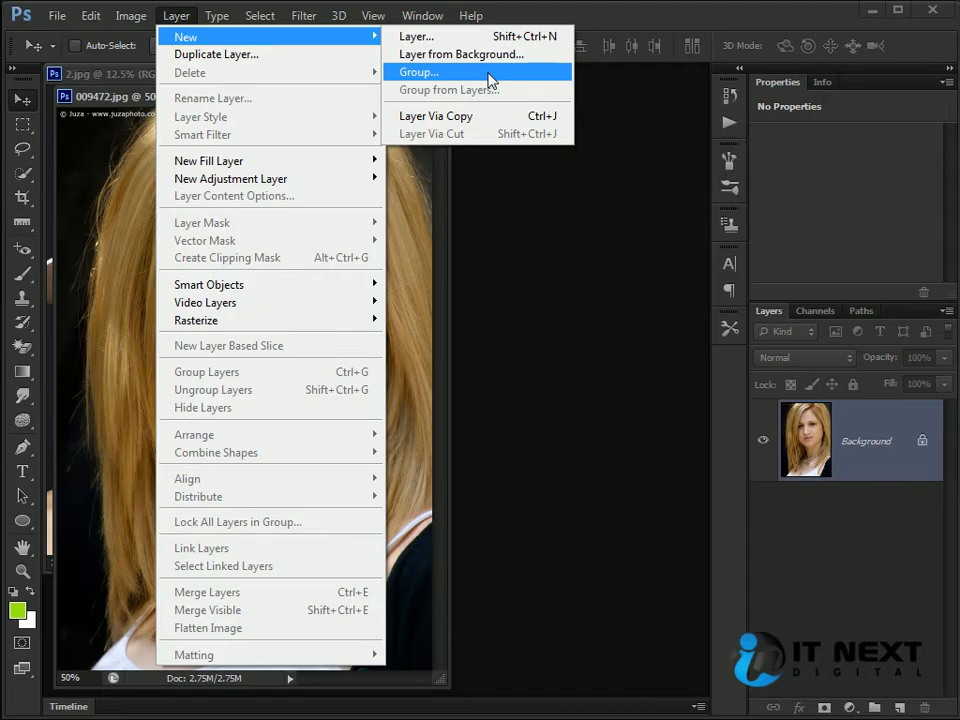
pyautogui.click(813, 414)
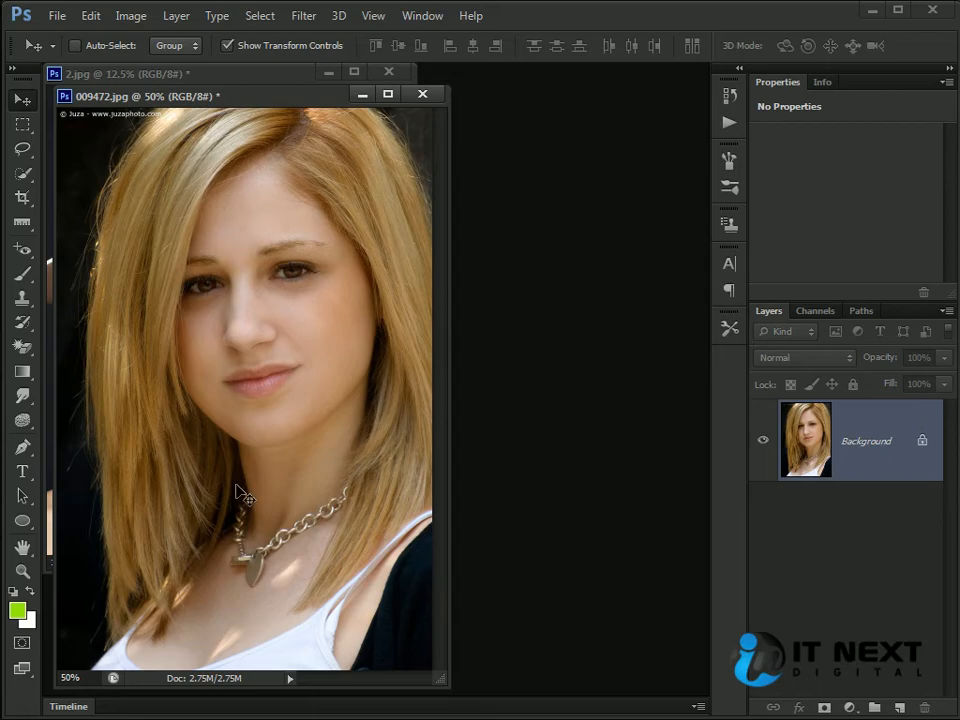
# - Add the green text "Good girl" across the woman's mouth in 84 pt Arial Bold
pyautogui.press('t')
pyautogui.click(174, 384)
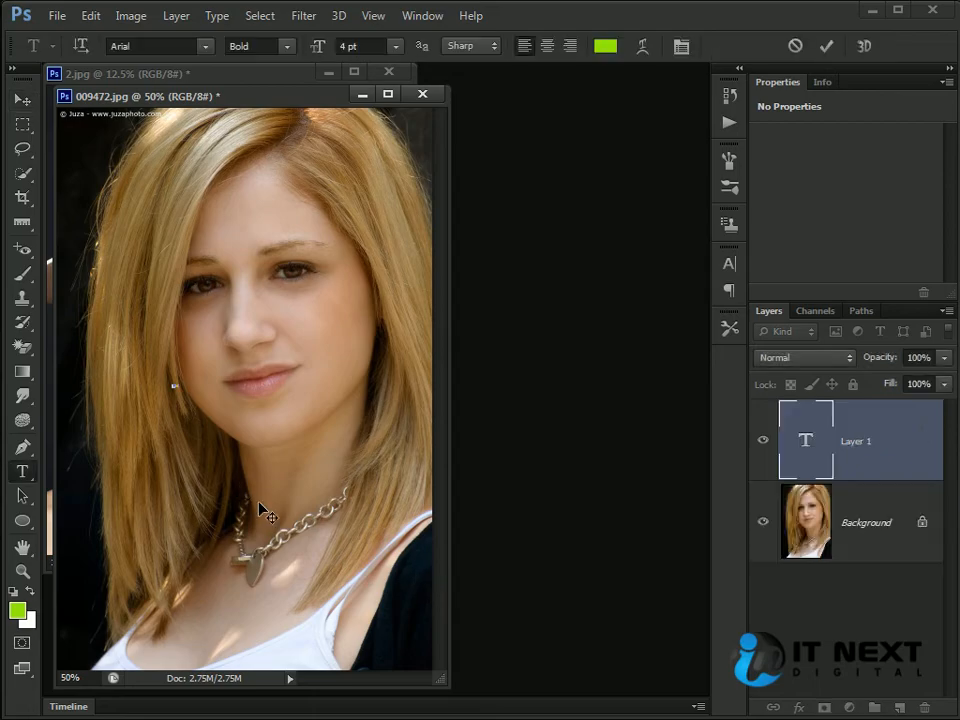
pyautogui.hotkey('ctrl', 'shift', '.')
pyautogui.hotkey('ctrl', 'shift', '.')
pyautogui.hotkey('ctrl', 'shift', '.')
pyautogui.hotkey('ctrl', 'shift', '.')
pyautogui.hotkey('ctrl', 'shift', '.')
pyautogui.hotkey('ctrl', 'shift', '.')
pyautogui.hotkey('ctrl', 'shift', '.')
pyautogui.hotkey('ctrl', 'shift', '.')
pyautogui.hotkey('ctrl', 'shift', '.')
pyautogui.hotkey('ctrl', 'shift', '.')
pyautogui.hotkey('ctrl', 'shift', '.')
pyautogui.hotkey('ctrl', 'shift', '.')
pyautogui.hotkey('ctrl', 'shift', '.')
pyautogui.hotkey('ctrl', 'shift', '.')
pyautogui.hotkey('ctrl', 'shift', '.')
pyautogui.hotkey('ctrl', 'shift', '.')
pyautogui.hotkey('ctrl', 'shift', '.')
pyautogui.hotkey('ctrl', 'shift', '.')
pyautogui.hotkey('ctrl', 'shift', '.')
pyautogui.hotkey('ctrl', 'shift', '.')
pyautogui.hotkey('ctrl', 'shift', '.')
pyautogui.hotkey('ctrl', 'shift', '.')
pyautogui.hotkey('ctrl', 'shift', '.')
pyautogui.hotkey('ctrl', 'shift', '.')
pyautogui.hotkey('ctrl', 'shift', '.')
pyautogui.hotkey('ctrl', 'shift', '.')
pyautogui.hotkey('ctrl', 'shift', '.')
pyautogui.hotkey('ctrl', 'shift', '.')
pyautogui.hotkey('ctrl', 'shift', '.')
pyautogui.hotkey('ctrl', 'shift', '.')
pyautogui.hotkey('ctrl', 'shift', '.')
pyautogui.hotkey('ctrl', 'shift', '.')
pyautogui.hotkey('ctrl', 'shift', '.')
pyautogui.hotkey('ctrl', 'shift', '.')
pyautogui.hotkey('ctrl', 'shift', '.')
pyautogui.hotkey('ctrl', 'shift', '.')
pyautogui.hotkey('ctrl', 'shift', '.')
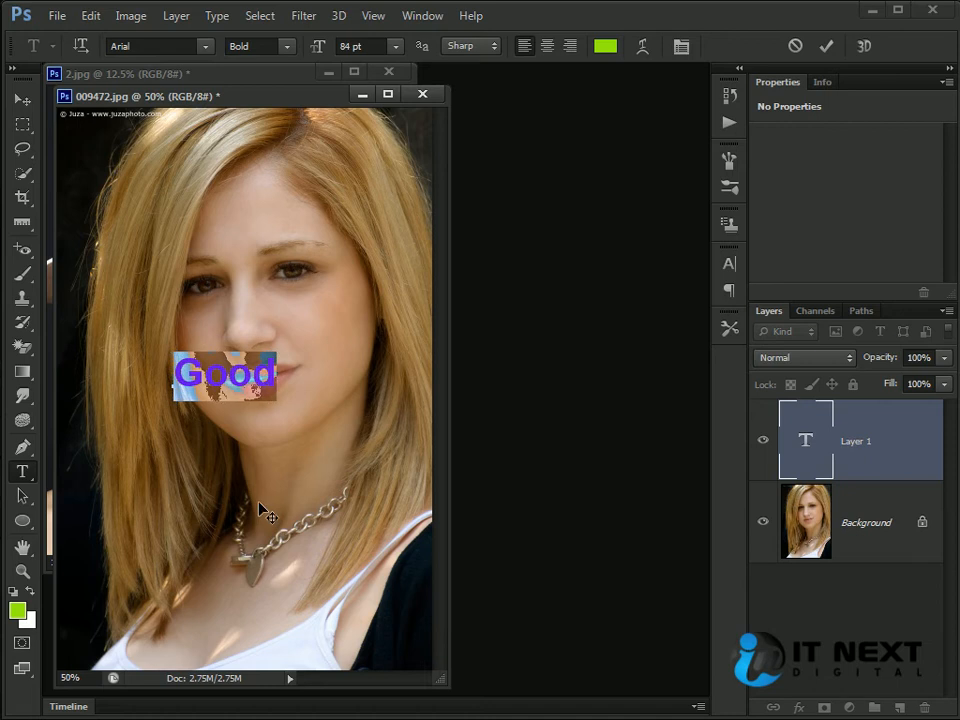
pyautogui.hotkey('ctrl', 'h')
pyautogui.write('girl')
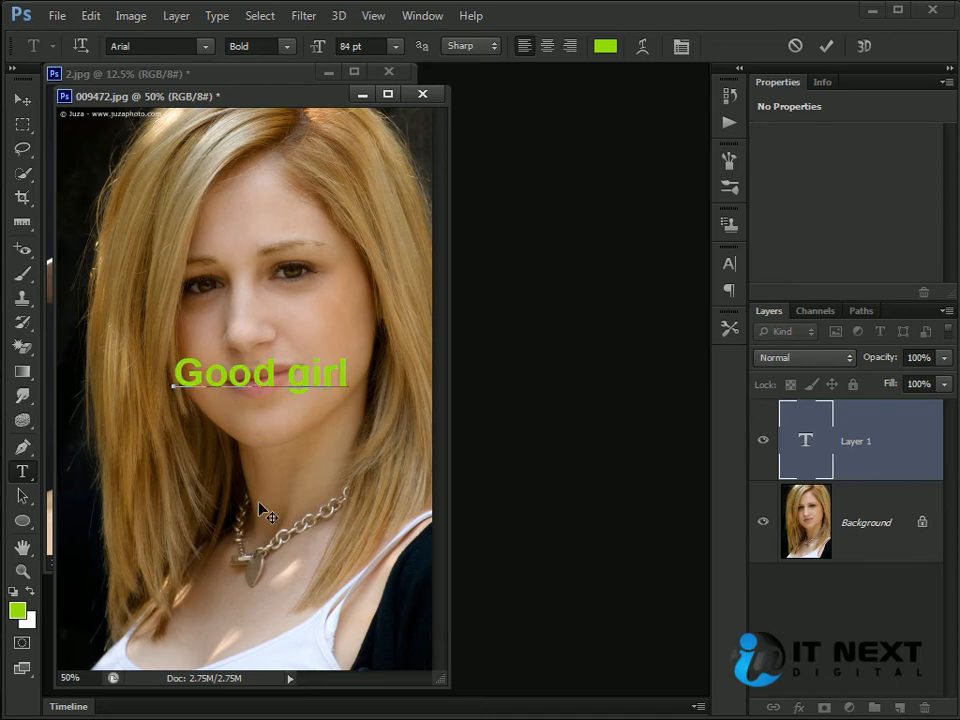
pyautogui.click(22, 100)
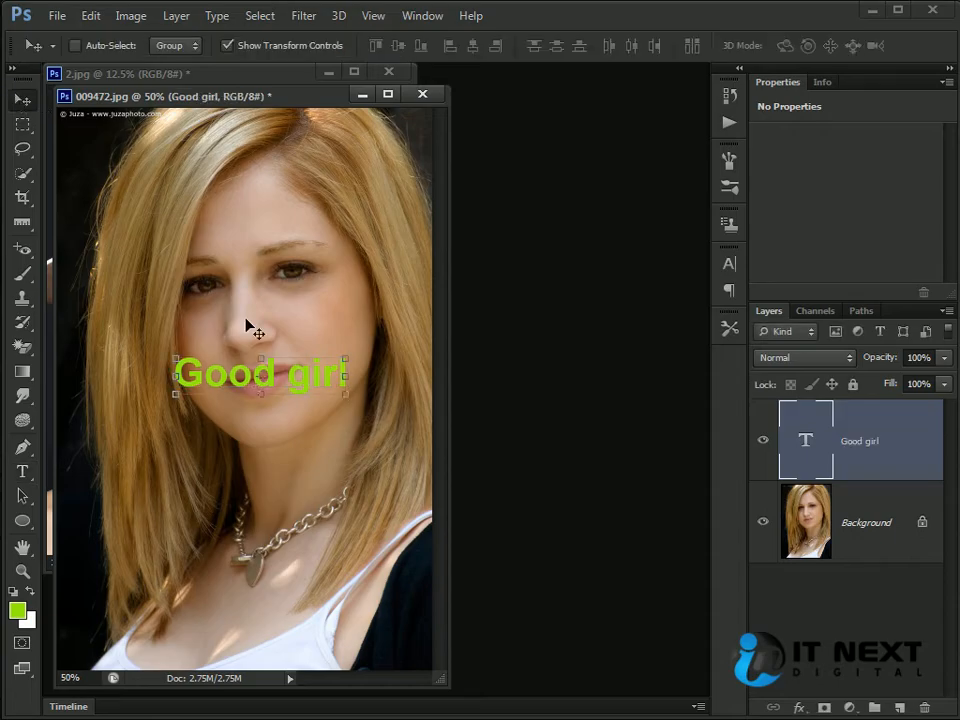
# - Duplicate the "Good girl" text, change the copy to "Bad girl", and move it over the woman's mouth just above the original text
pyautogui.moveTo(313, 390); pyautogui.dragTo(293, 321)
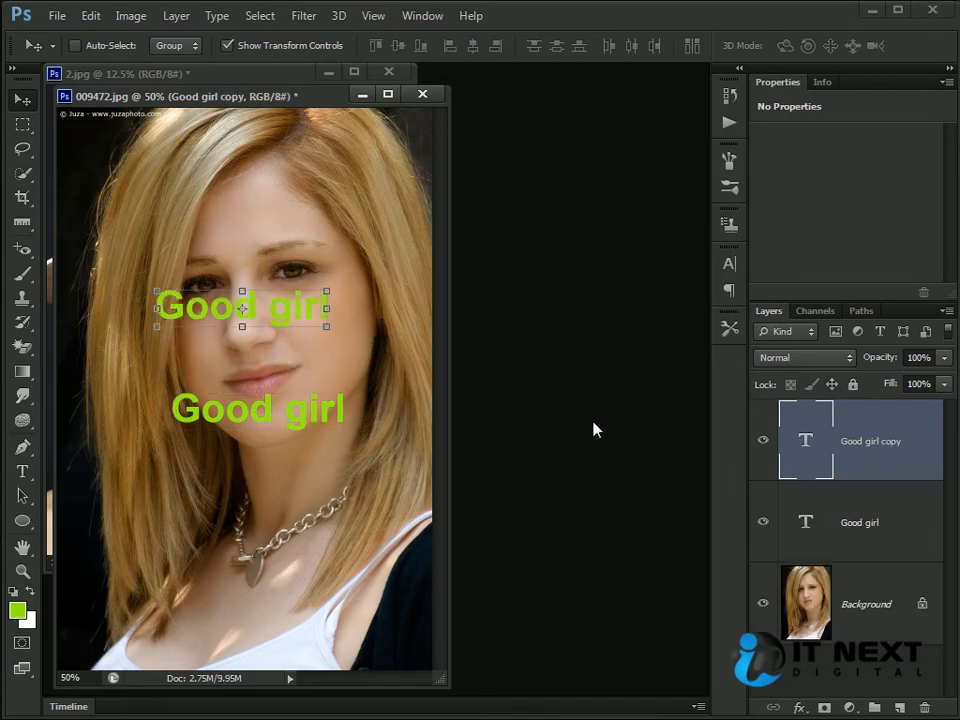
pyautogui.doubleClick(798, 443)
pyautogui.write('Bad girl')
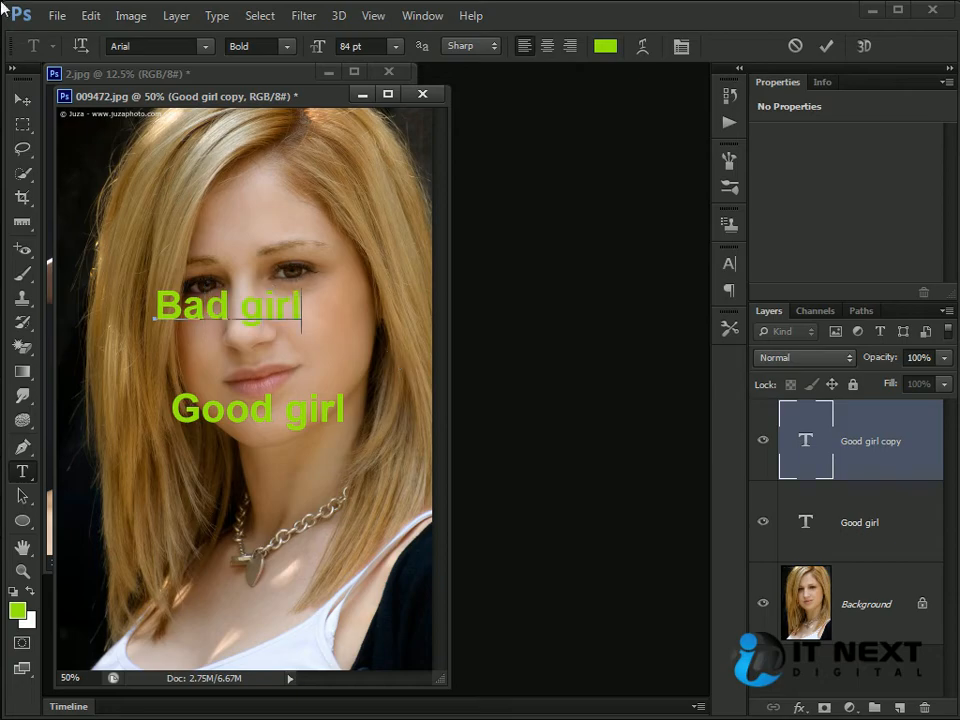
pyautogui.hotkey('ctrl', 'Return')
pyautogui.press('v')
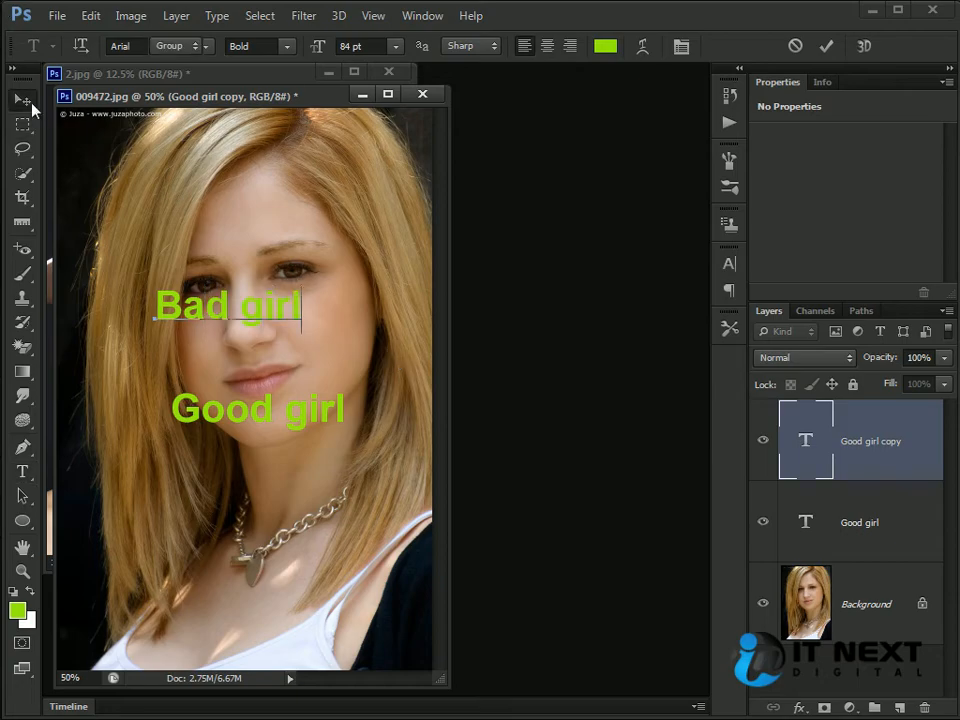
pyautogui.moveTo(263, 321); pyautogui.dragTo(323, 375)
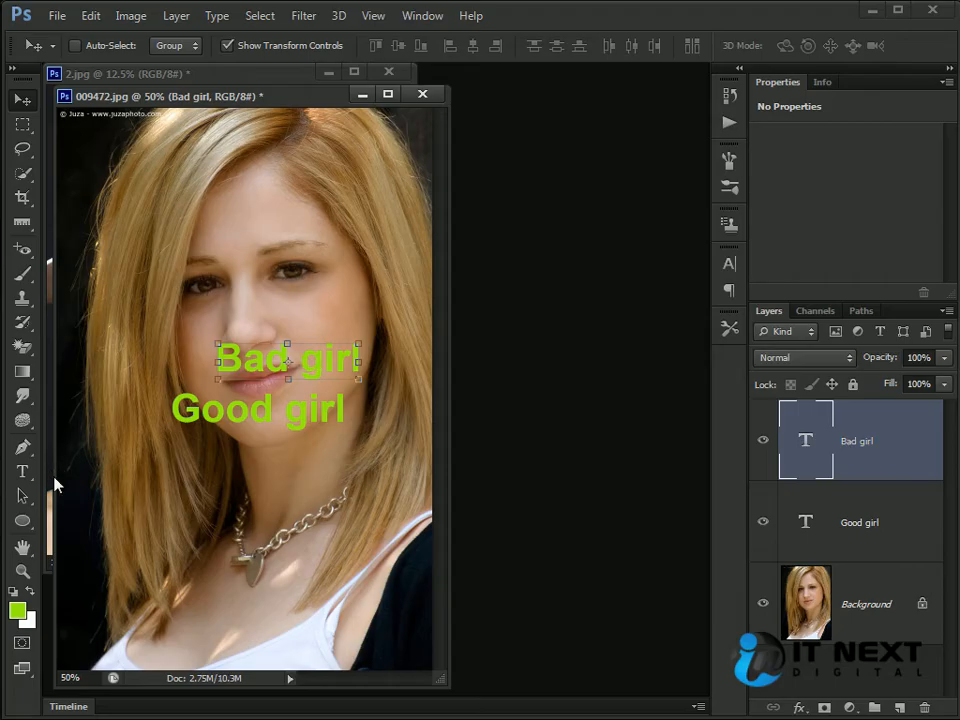
# - Add a new empty layer and draw a green circle with the Ellipse tool over the woman's forehead
pyautogui.click(895, 706)
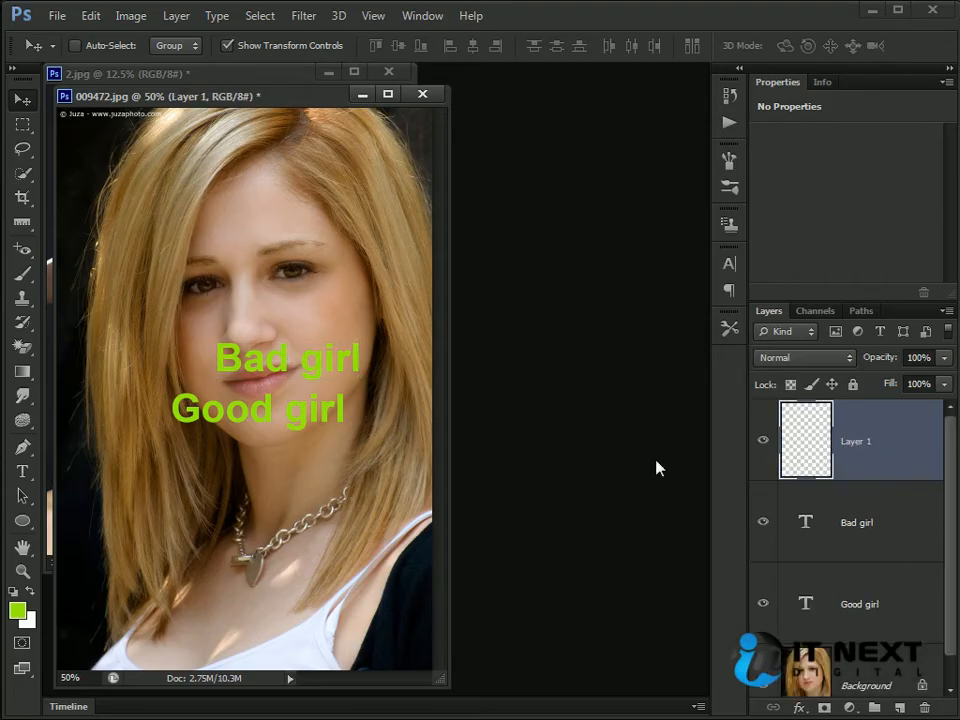
pyautogui.click(23, 522)
pyautogui.moveTo(222, 214); pyautogui.dragTo(300, 253)
pyautogui.click(21, 98)
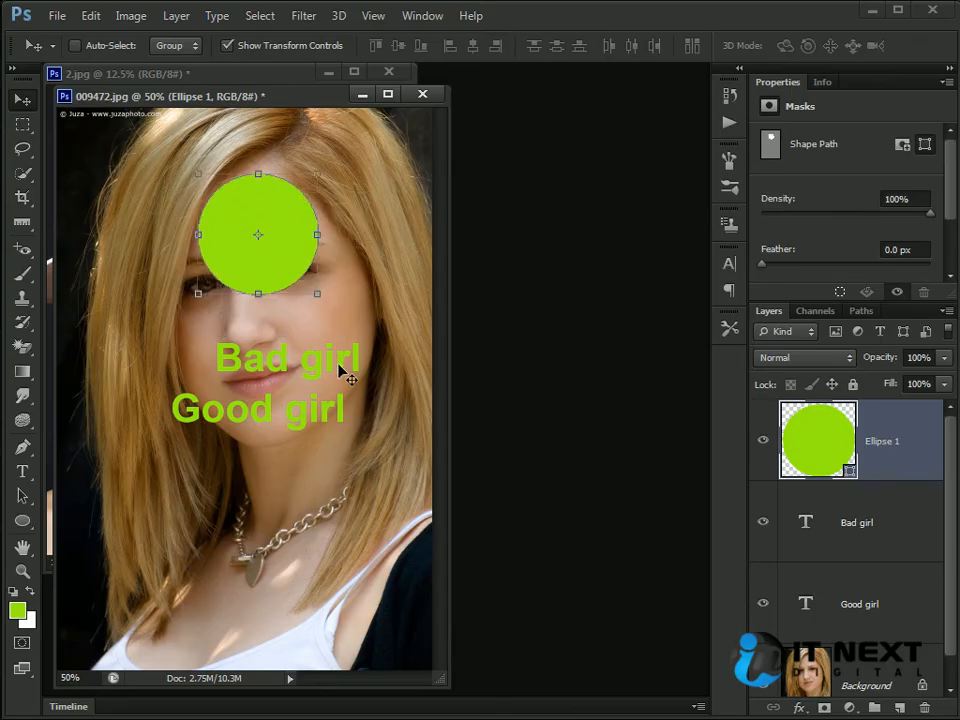
# - Select the circle and both text layers, and create a new group named "My gr"
pyautogui.keyDown('ctrl'); pyautogui.keyDown('shift'); pyautogui.click(339, 368); pyautogui.keyUp('shift'); pyautogui.keyUp('ctrl')
pyautogui.keyDown('ctrl'); pyautogui.keyDown('shift'); pyautogui.click(325, 412); pyautogui.keyUp('shift'); pyautogui.keyUp('ctrl')
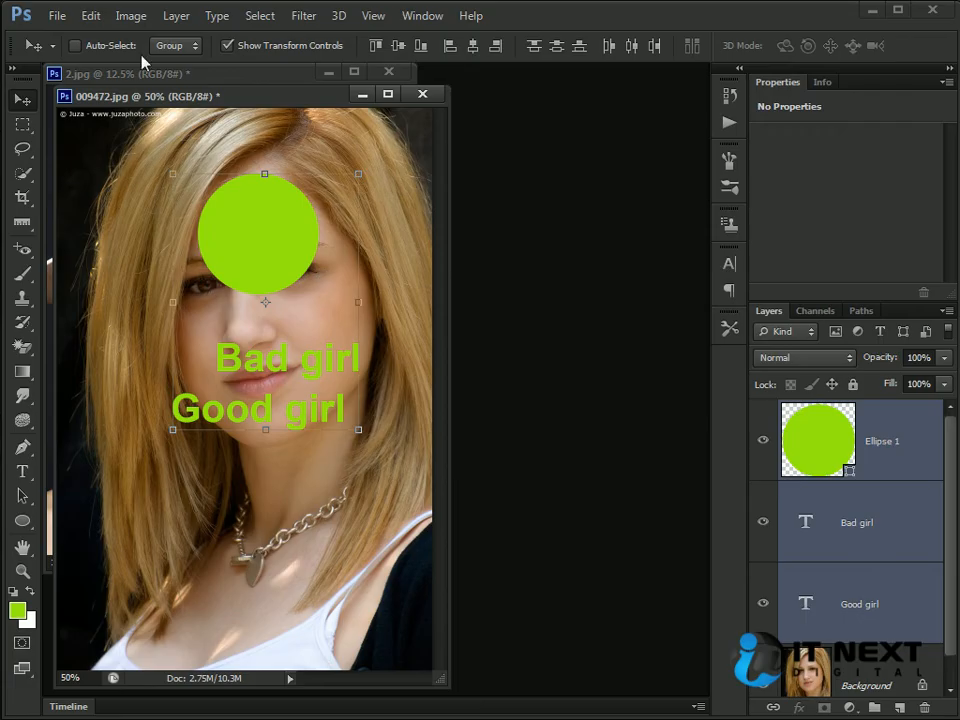
pyautogui.click(176, 16)
pyautogui.moveTo(184, 36)
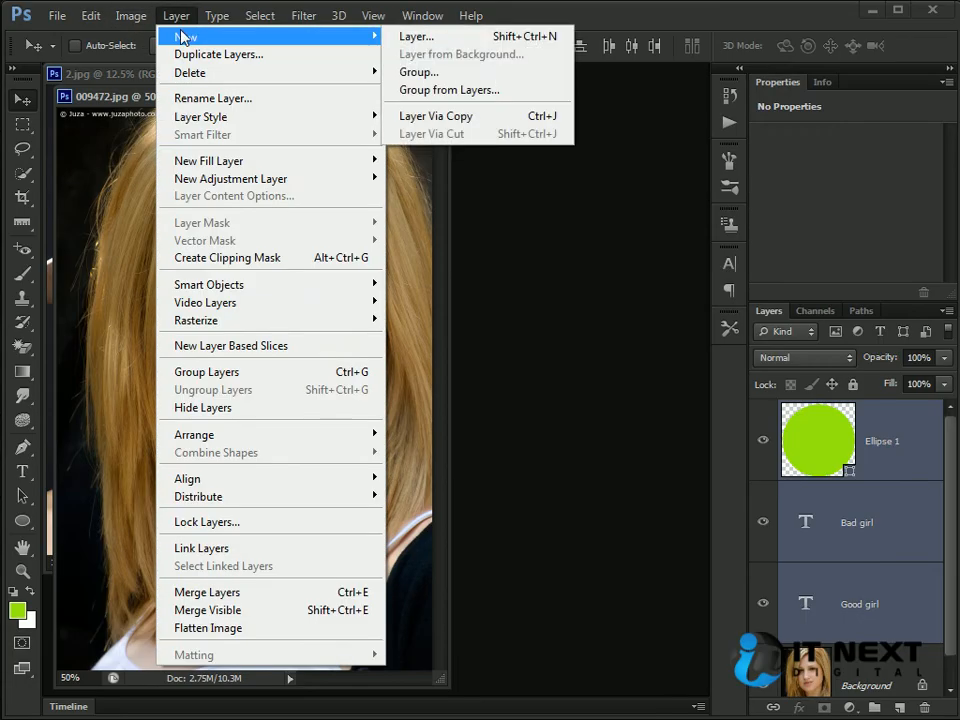
pyautogui.click(456, 73)
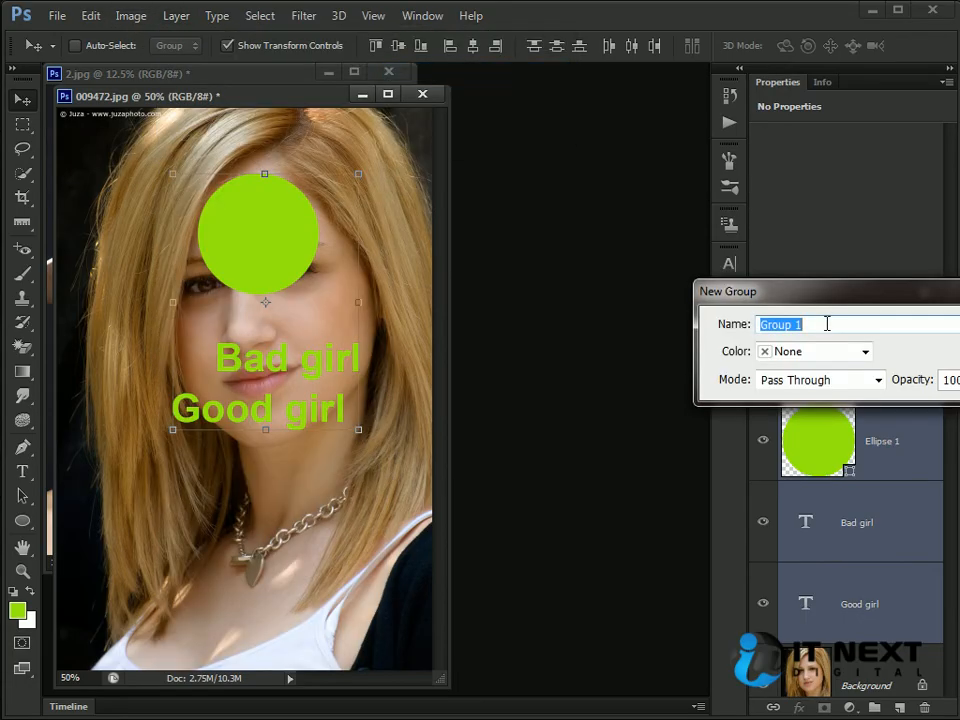
pyautogui.write('My g')
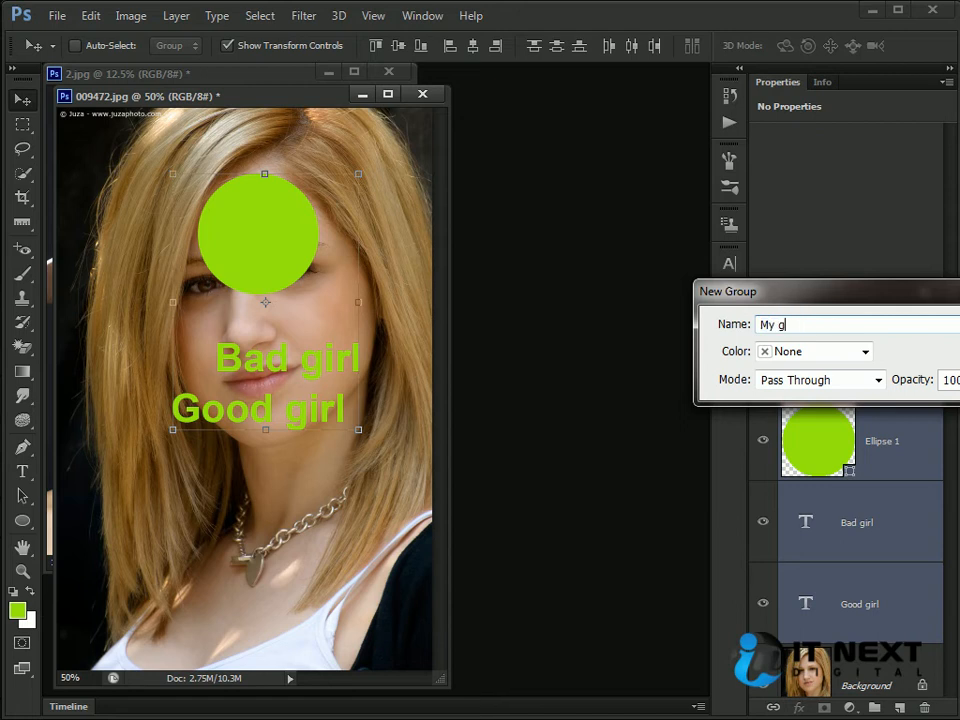
pyautogui.write('r')
pyautogui.press('Return')
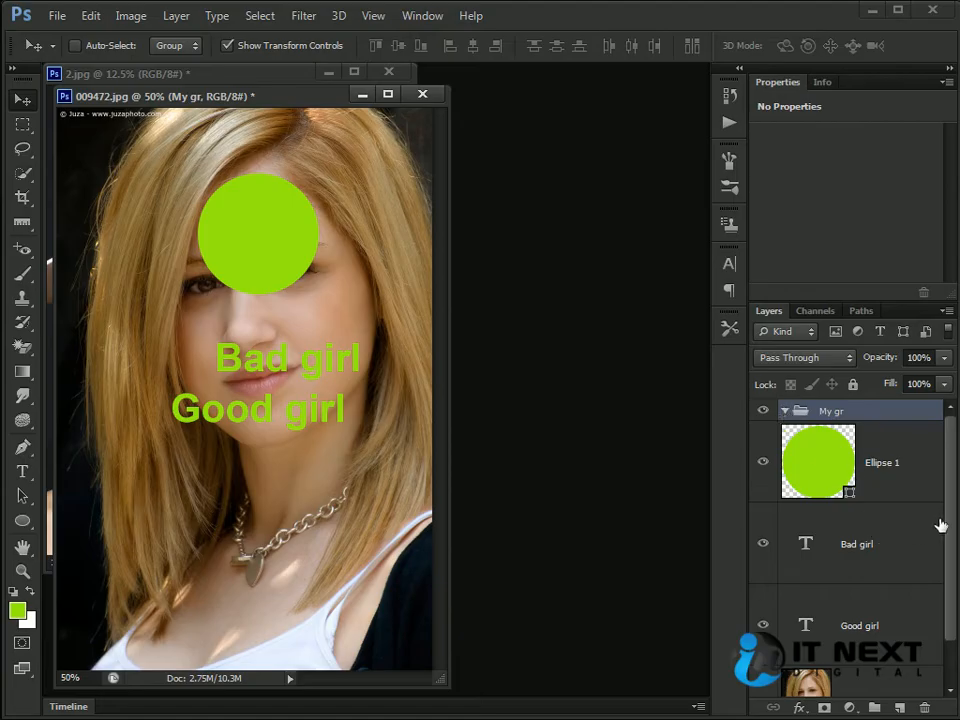
# - Select the circle and both text layers and move them into the "My gr" group
pyautogui.scroll(-1, 955, 567)
pyautogui.scroll(1, 955, 567)
pyautogui.click(900, 478)
pyautogui.click(882, 575)
pyautogui.click(870, 615)
pyautogui.click(877, 490)
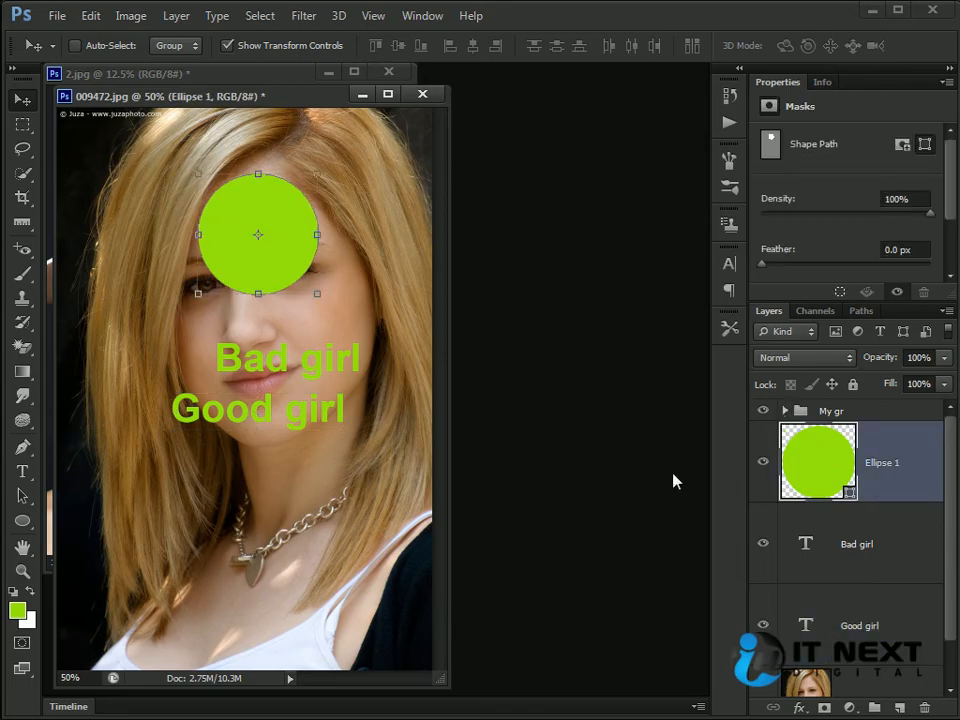
pyautogui.keyDown('ctrl'); pyautogui.click(300, 366); pyautogui.keyUp('ctrl')
pyautogui.keyDown('ctrl'); pyautogui.click(304, 412); pyautogui.keyUp('ctrl')
pyautogui.keyDown('ctrl'); pyautogui.keyDown('shift'); pyautogui.click(320, 370); pyautogui.keyUp('shift'); pyautogui.keyUp('ctrl')
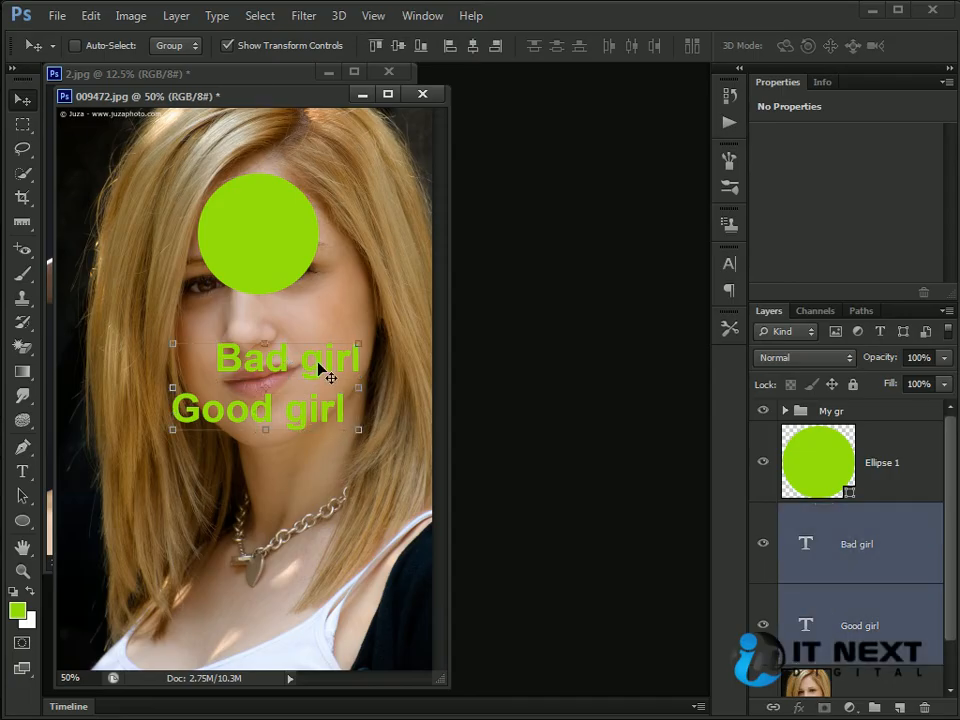
pyautogui.keyDown('shift'); pyautogui.click(825, 439); pyautogui.keyUp('shift')
pyautogui.moveTo(825, 439); pyautogui.dragTo(835, 415)
pyautogui.click(784, 411)
pyautogui.click(784, 411)
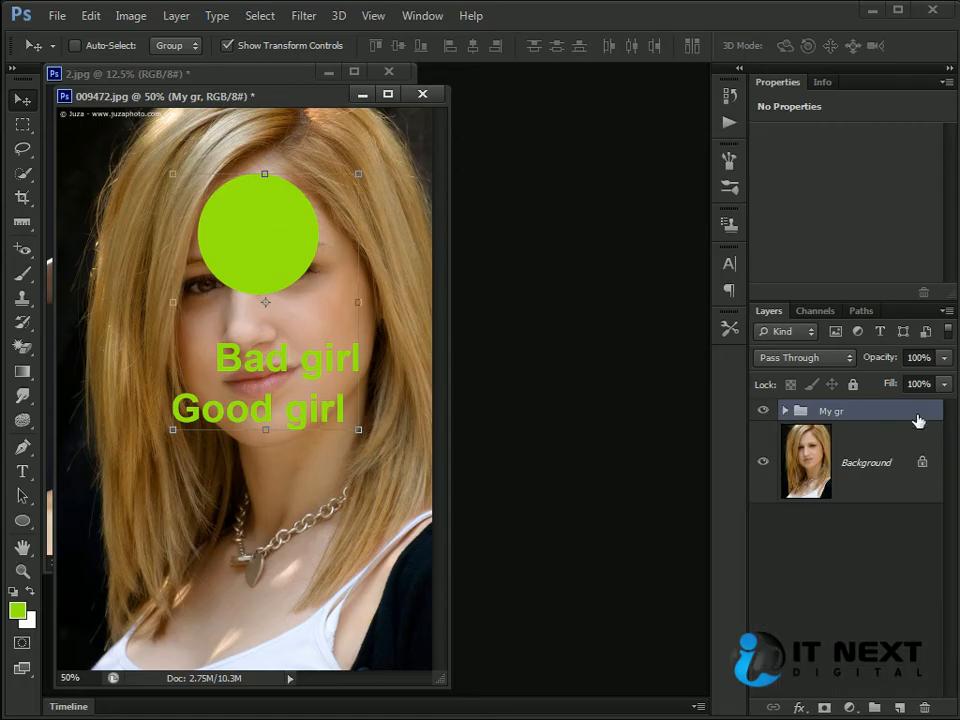
# - Undo moving the layers into the "My gr" group and undo the creation of the group
pyautogui.click(784, 411)
pyautogui.hotkey('ctrl', 'alt', 'z')
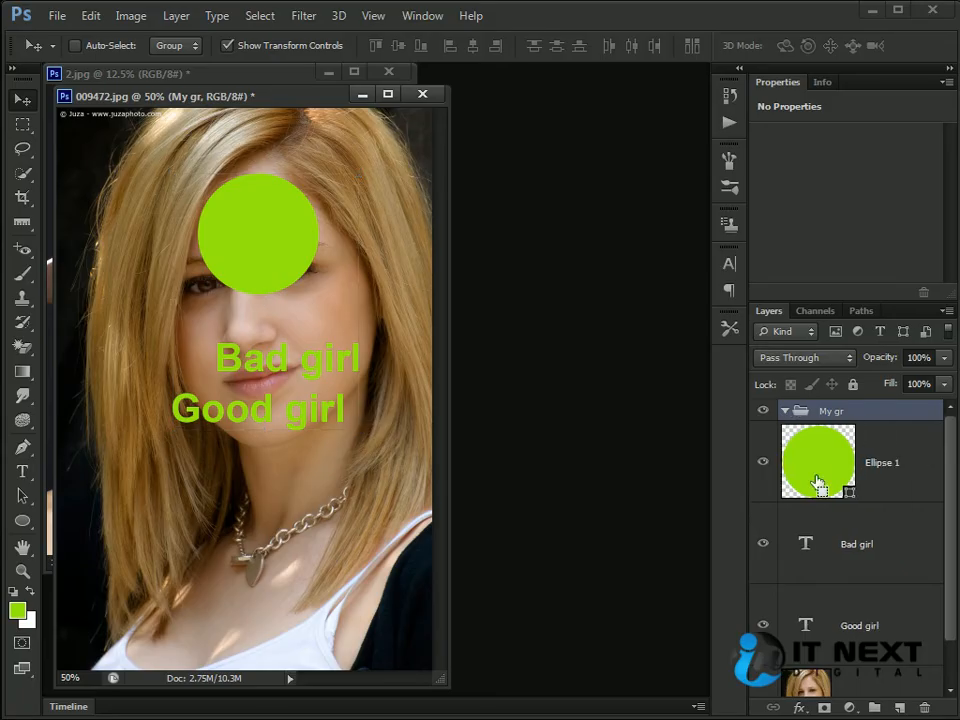
pyautogui.hotkey('ctrl', 'alt', 'z')
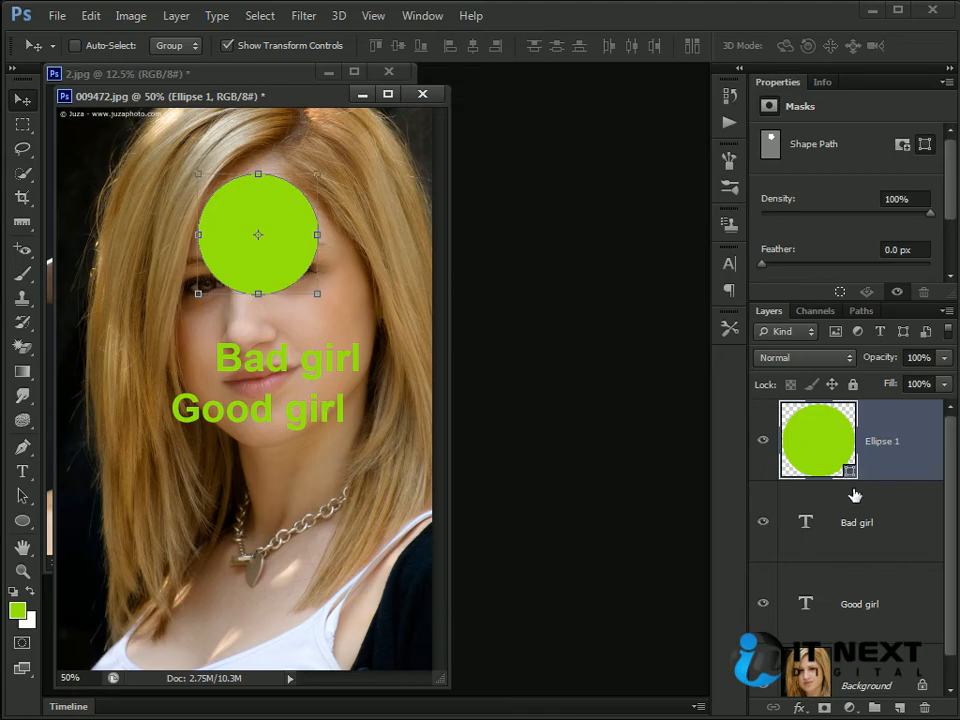
# - Select the circle and both text layers, group them with Group Layers, and undo the grouping
pyautogui.keyDown('shift'); pyautogui.click(853, 598); pyautogui.keyUp('shift')
pyautogui.hotkey('ctrl', 'g')
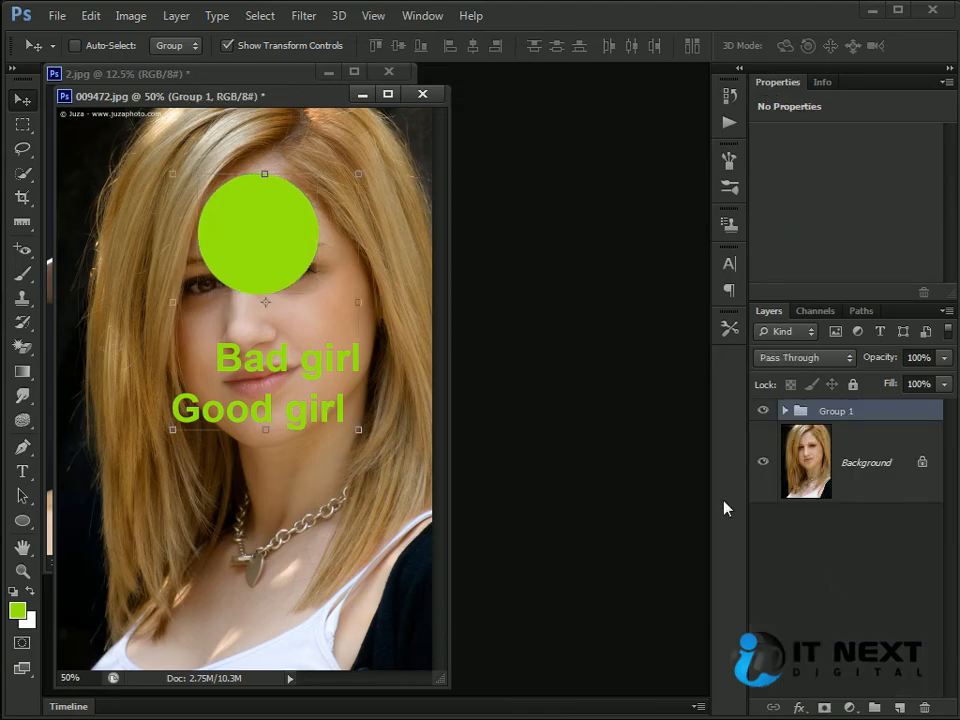
pyautogui.hotkey('ctrl', 'z')
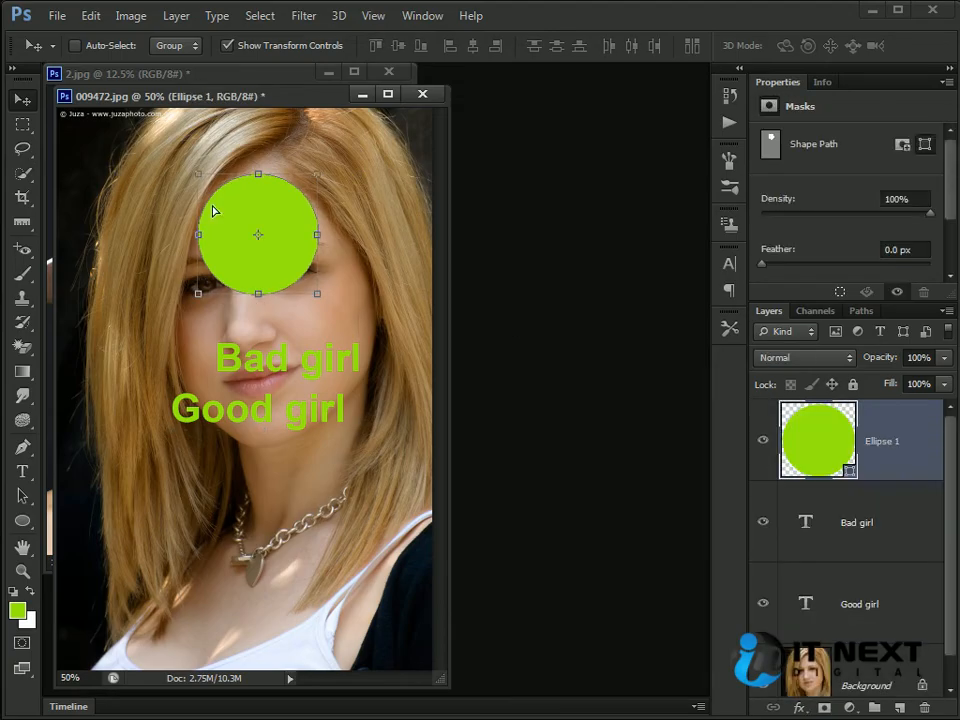
pyautogui.click(176, 16)
pyautogui.moveTo(185, 36)
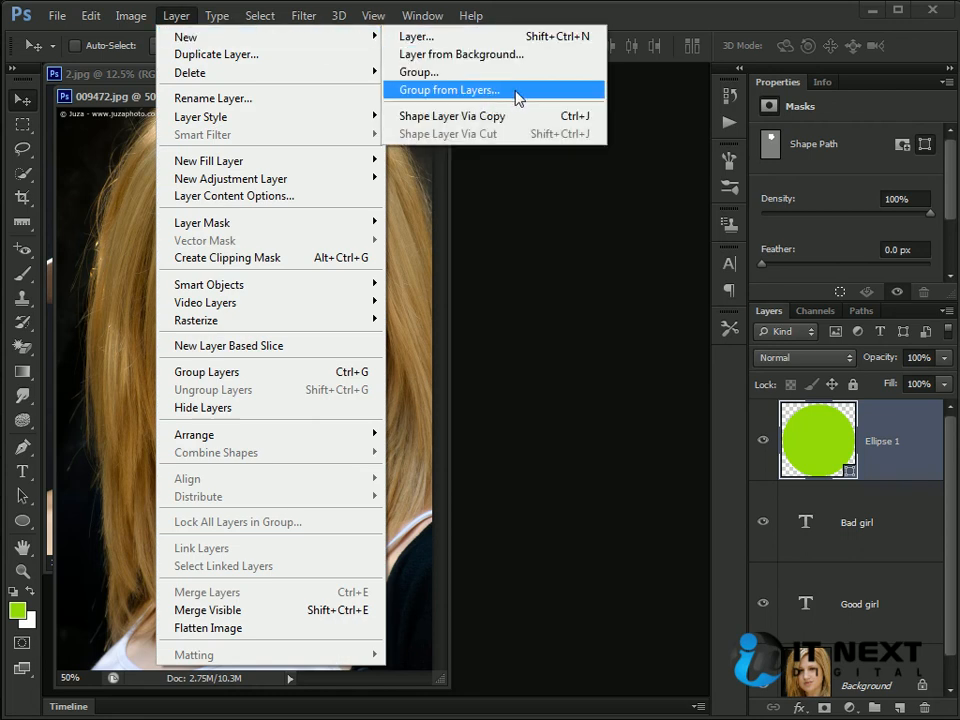
pyautogui.click(450, 90)
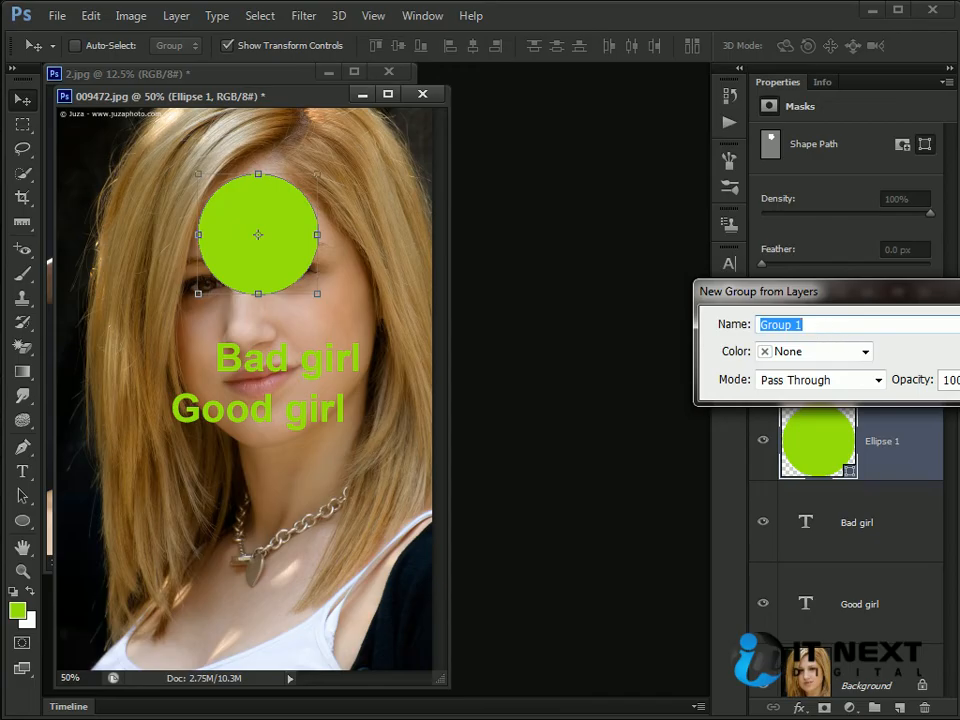
pyautogui.press('Escape')
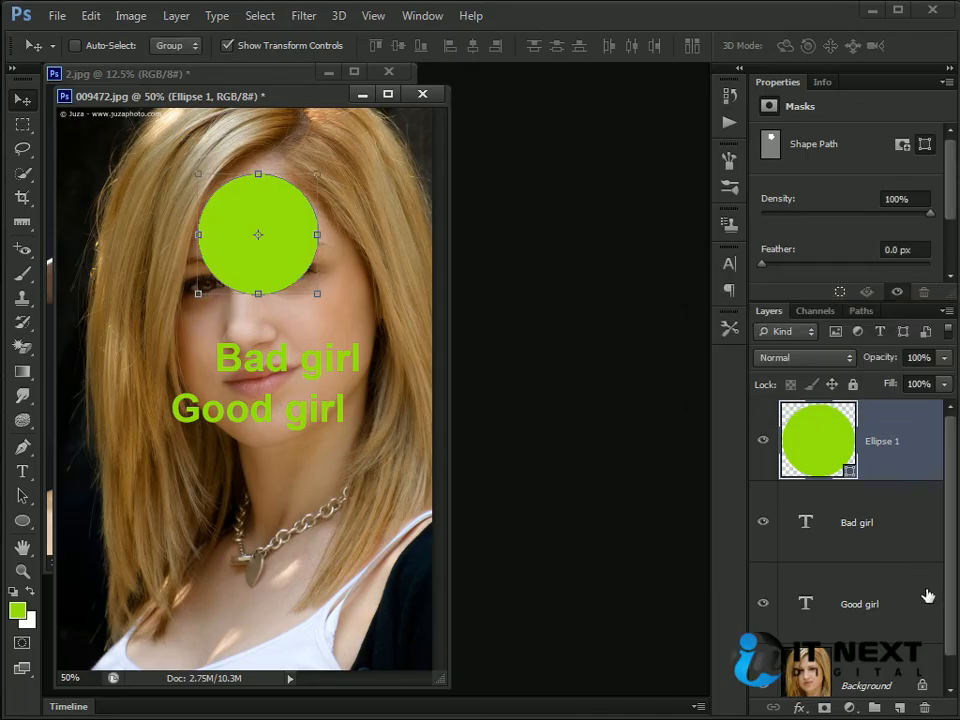
# - Select the circle and both text layers, and create a group from these layers named "2012"
pyautogui.keyDown('shift'); pyautogui.click(889, 608); pyautogui.keyUp('shift')
pyautogui.click(136, 20)
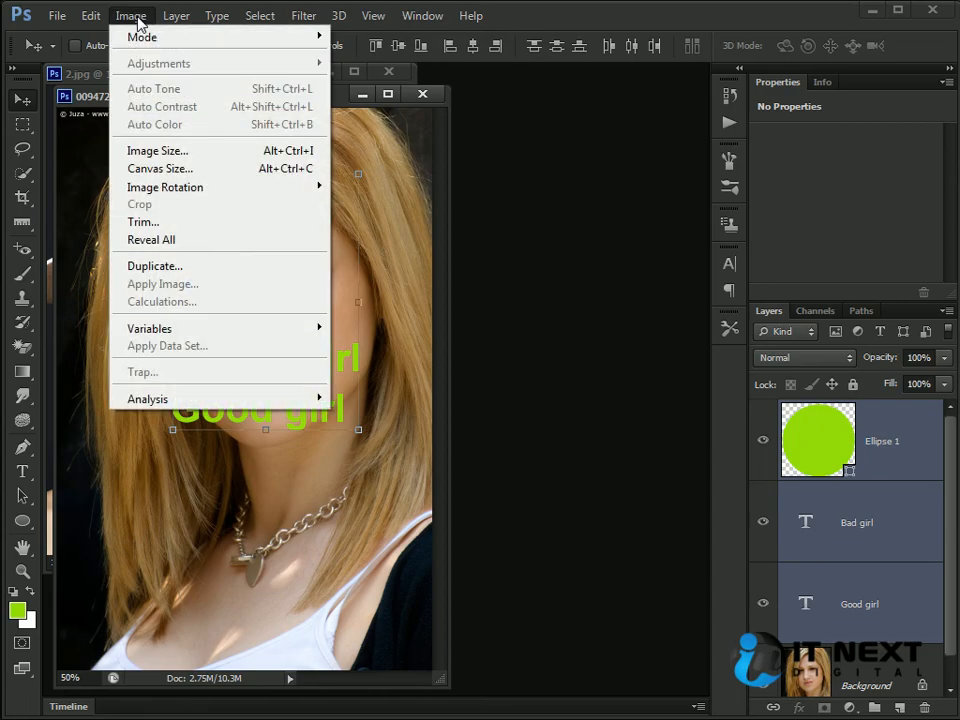
pyautogui.moveTo(170, 17)
pyautogui.moveTo(205, 37)
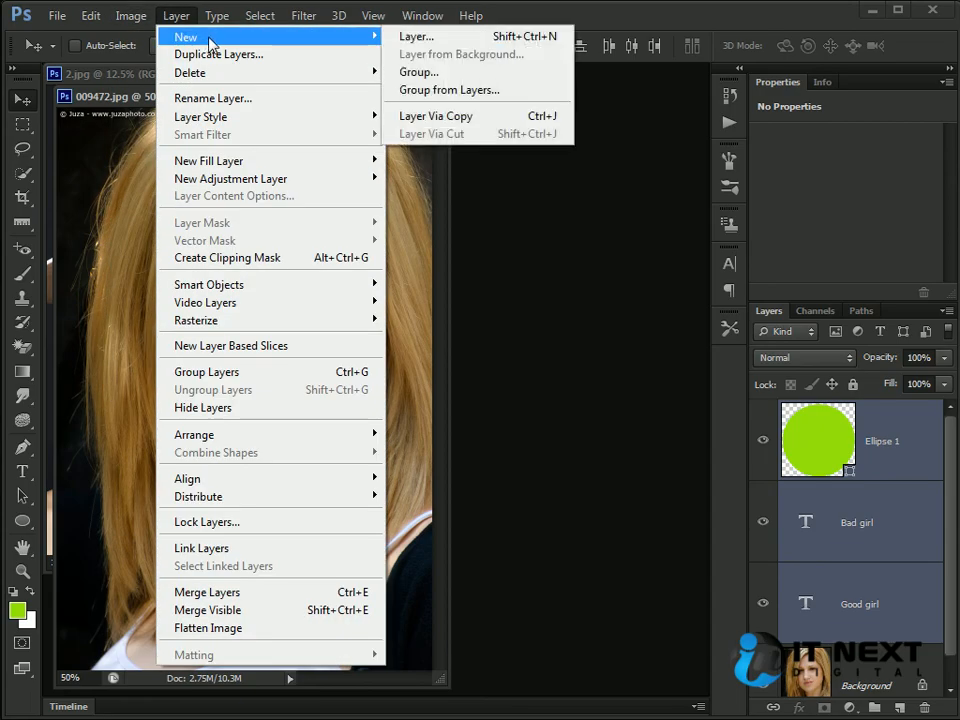
pyautogui.click(450, 89)
pyautogui.write('2012')
pyautogui.press('Return')
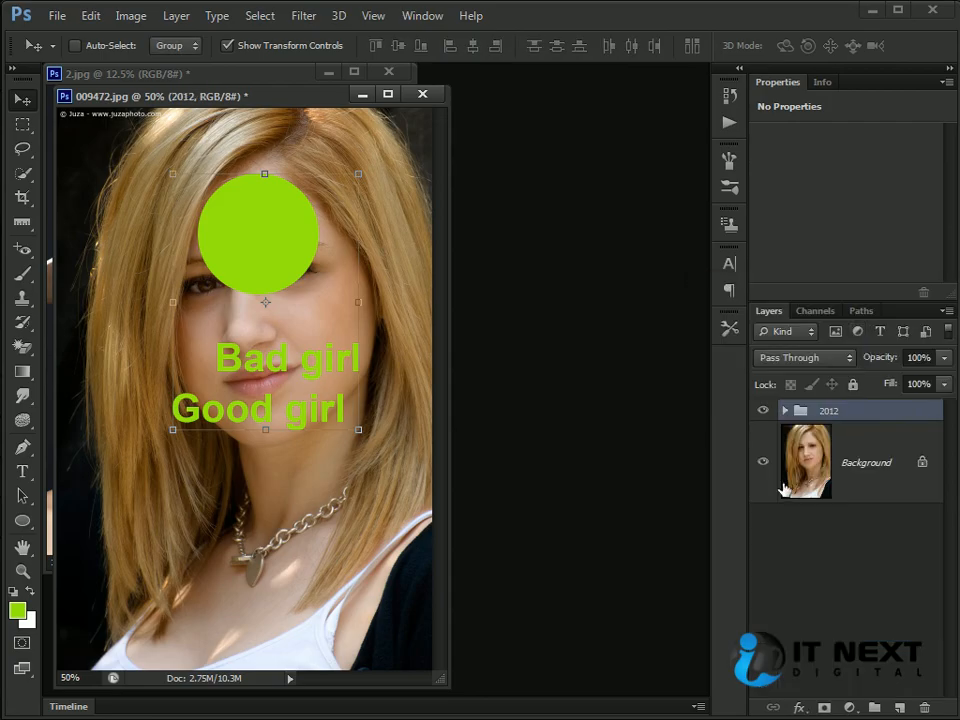
pyautogui.click(786, 411)
# - Duplicate the Background with Layer Via Copy, and undo the duplication
pyautogui.click(176, 16)
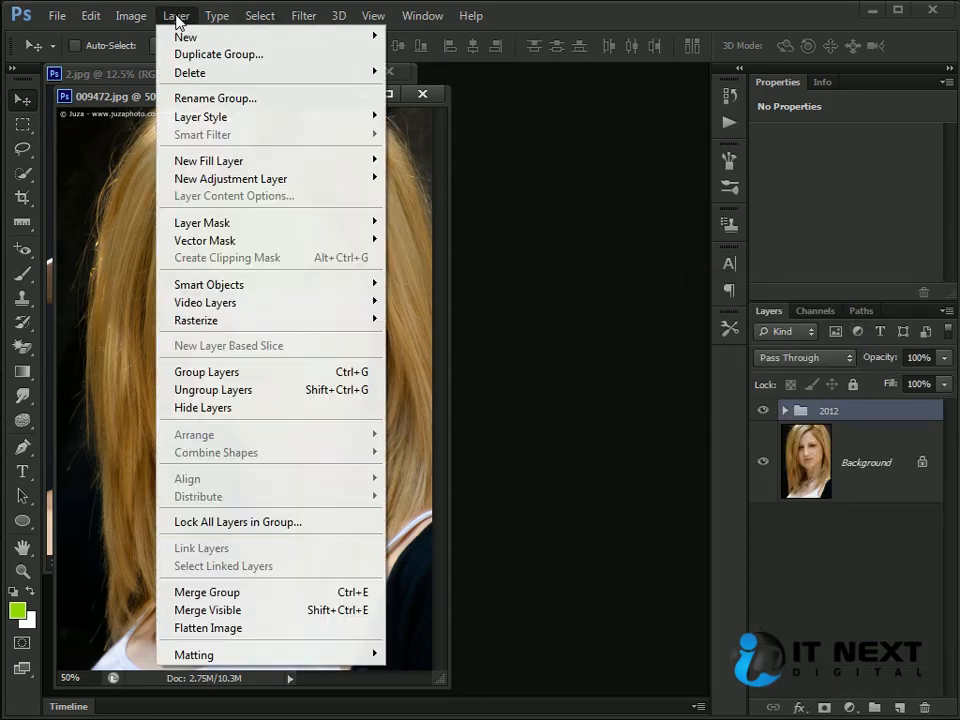
pyautogui.moveTo(216, 38)
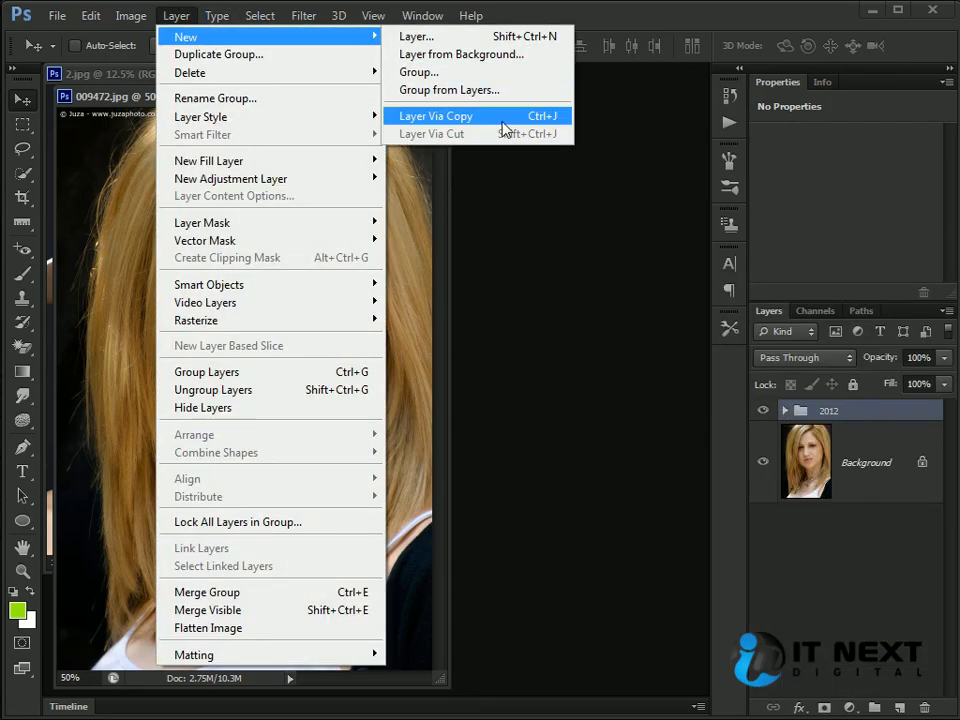
pyautogui.click(828, 480)
pyautogui.click(217, 16)
pyautogui.moveTo(190, 20)
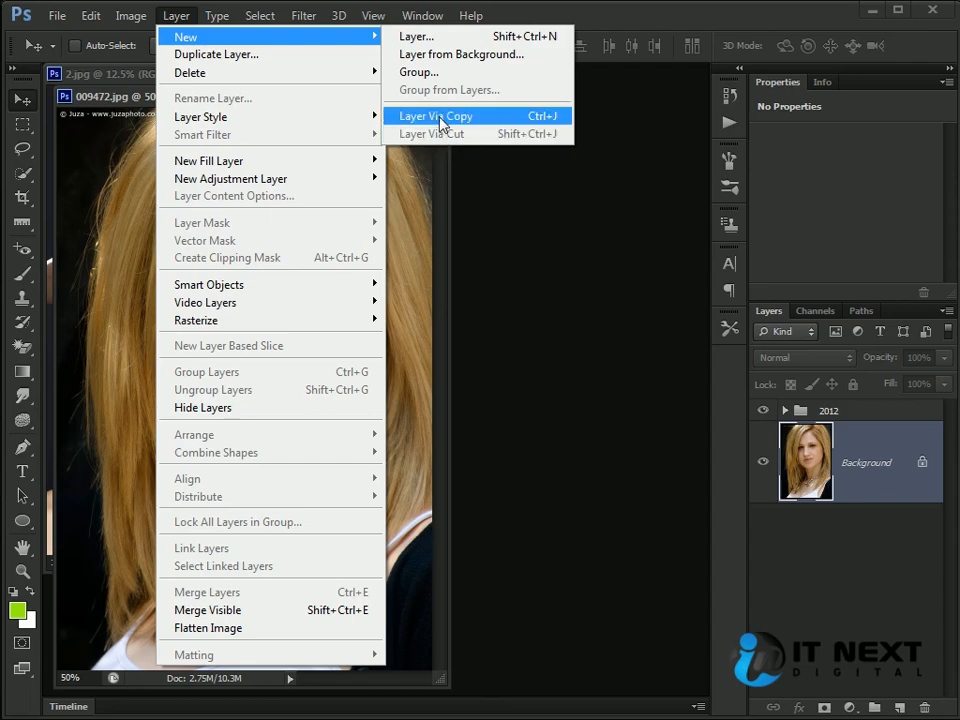
pyautogui.click(441, 117)
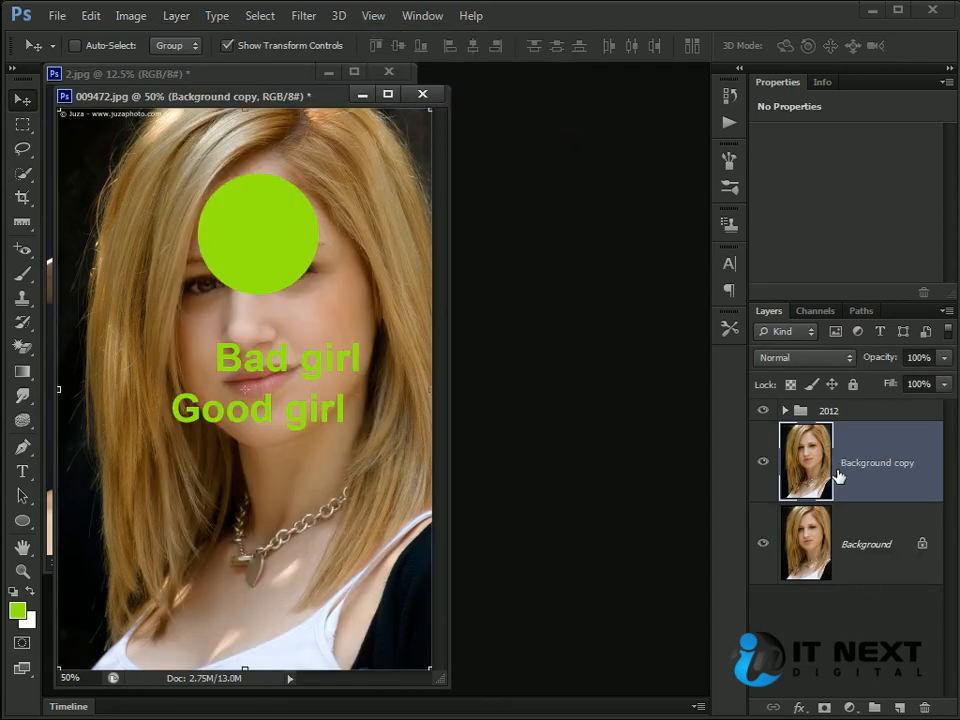
pyautogui.hotkey('ctrl', 'z')
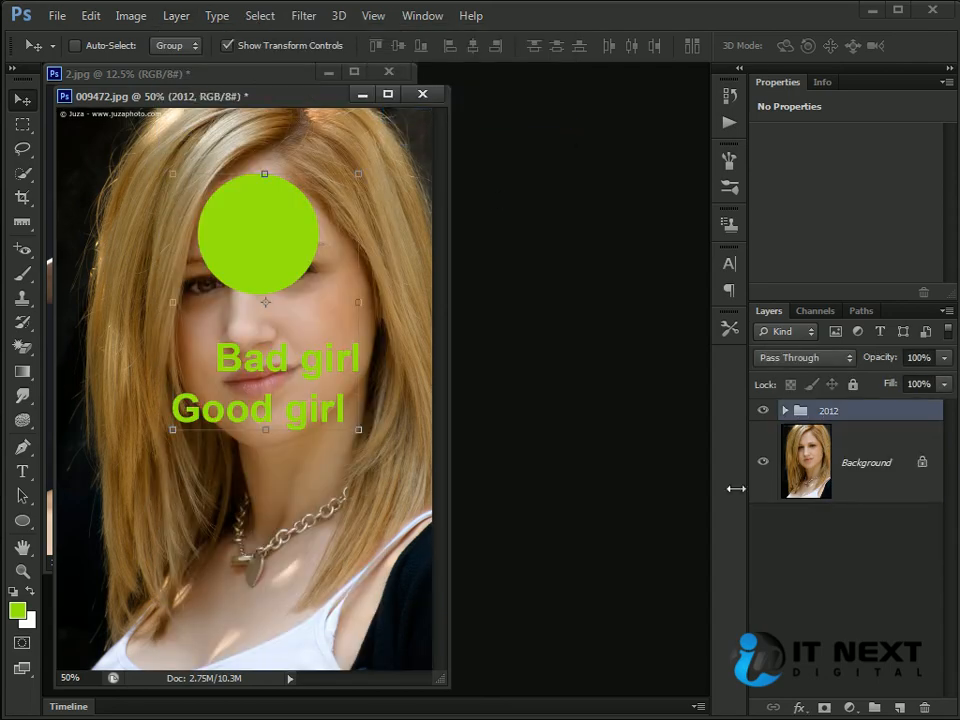
# - Duplicate the "2012" group as "2012 copy" within the 009472.jpg document
pyautogui.click(178, 16)
pyautogui.moveTo(299, 42)
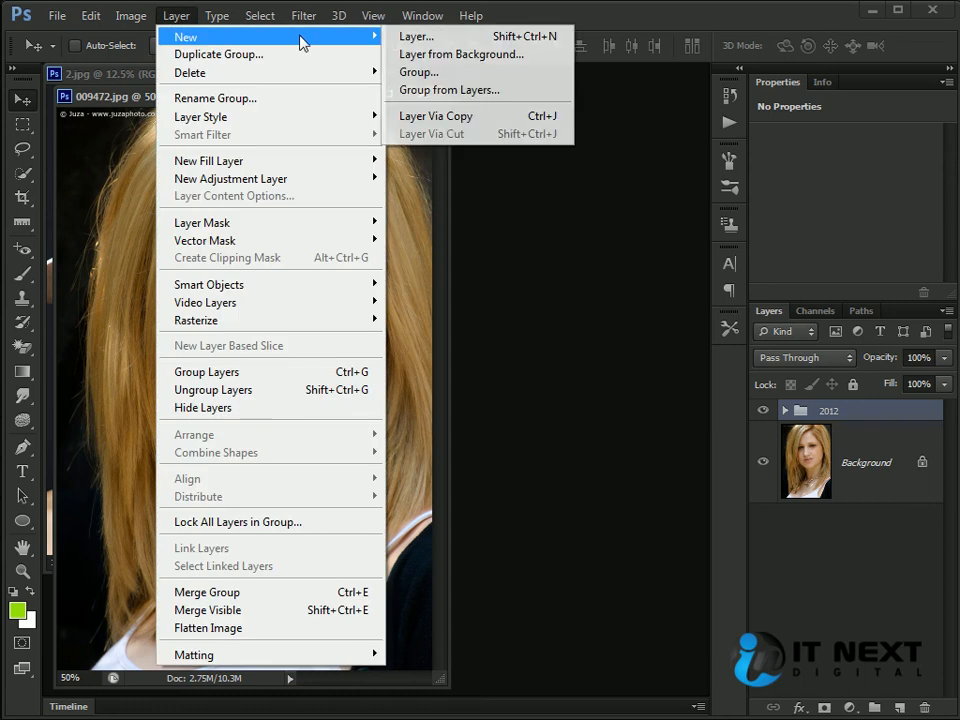
pyautogui.click(840, 442)
pyautogui.click(850, 411)
pyautogui.click(180, 16)
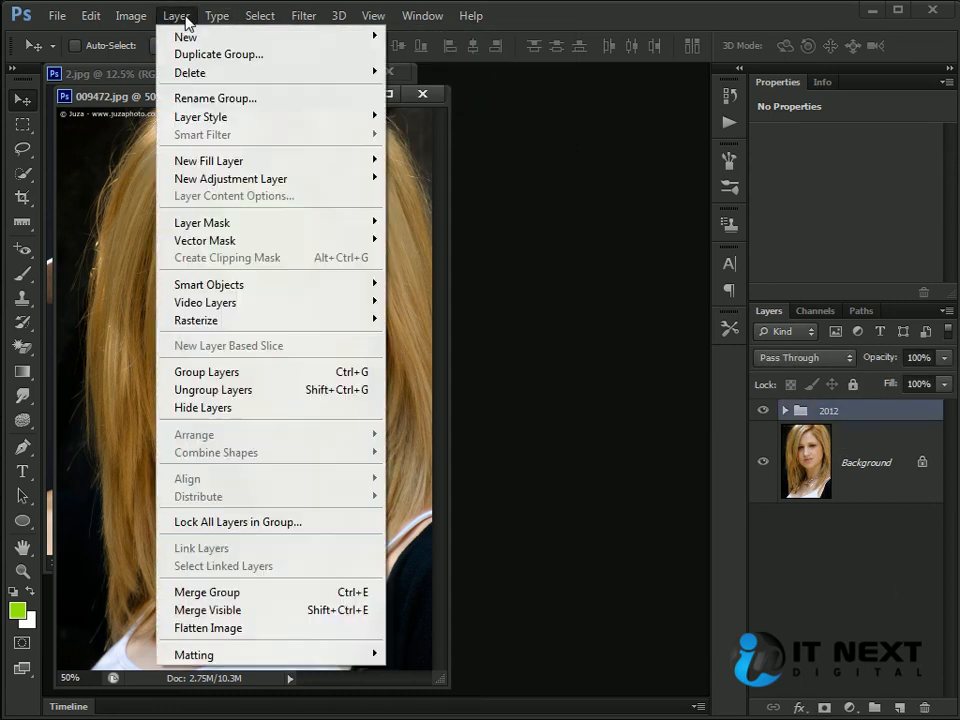
pyautogui.click(218, 54)
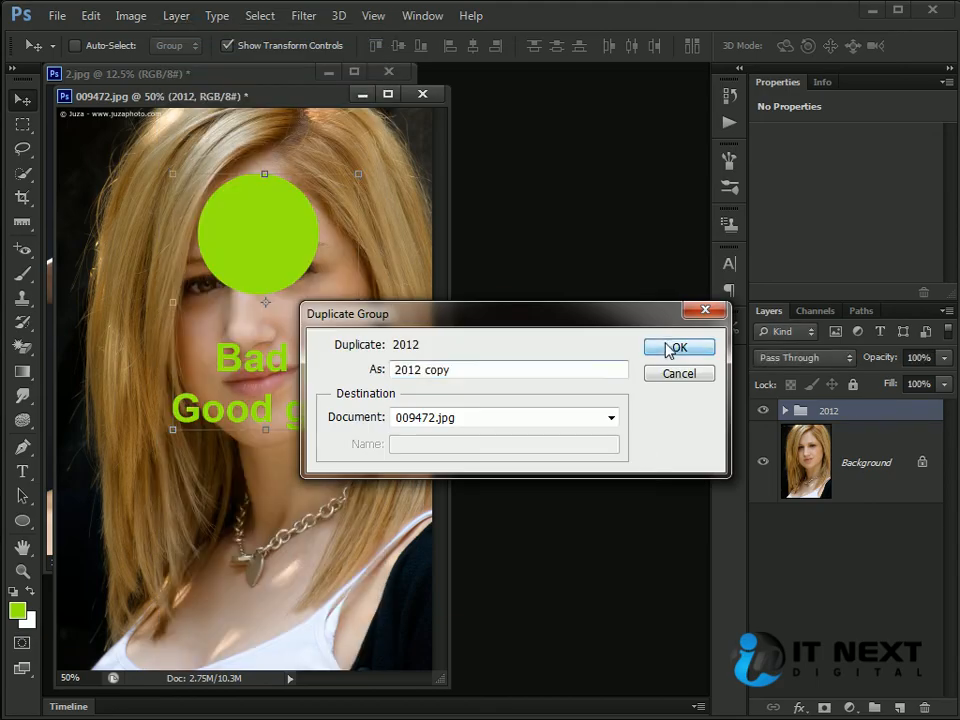
pyautogui.click(668, 350)
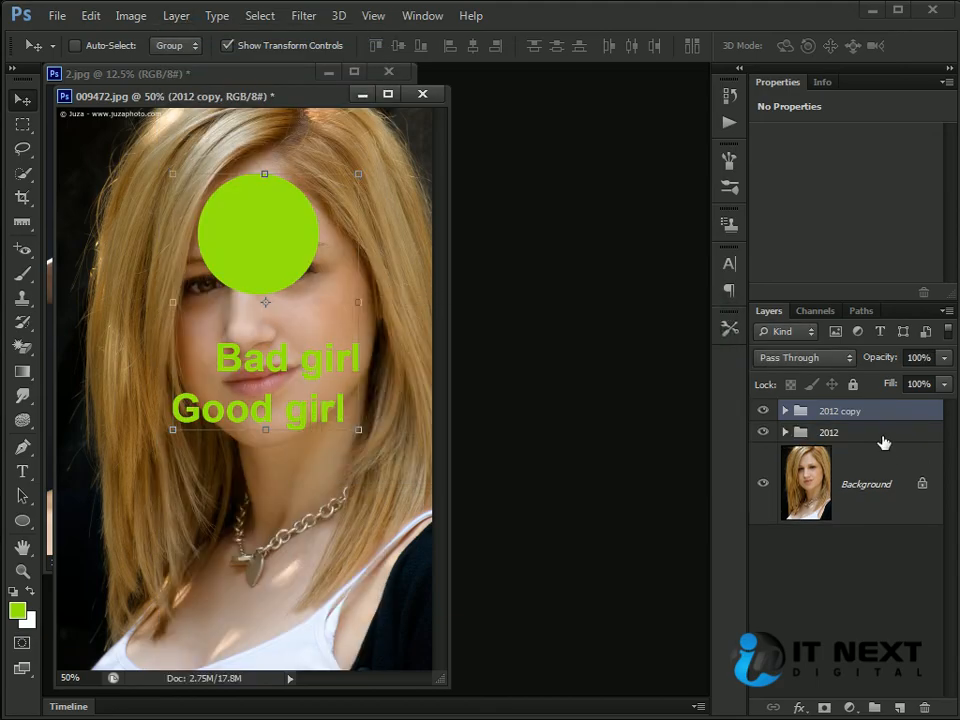
# - Expand the "2012 copy" group to view the layers inside it, and collapse it again
pyautogui.click(130, 16)
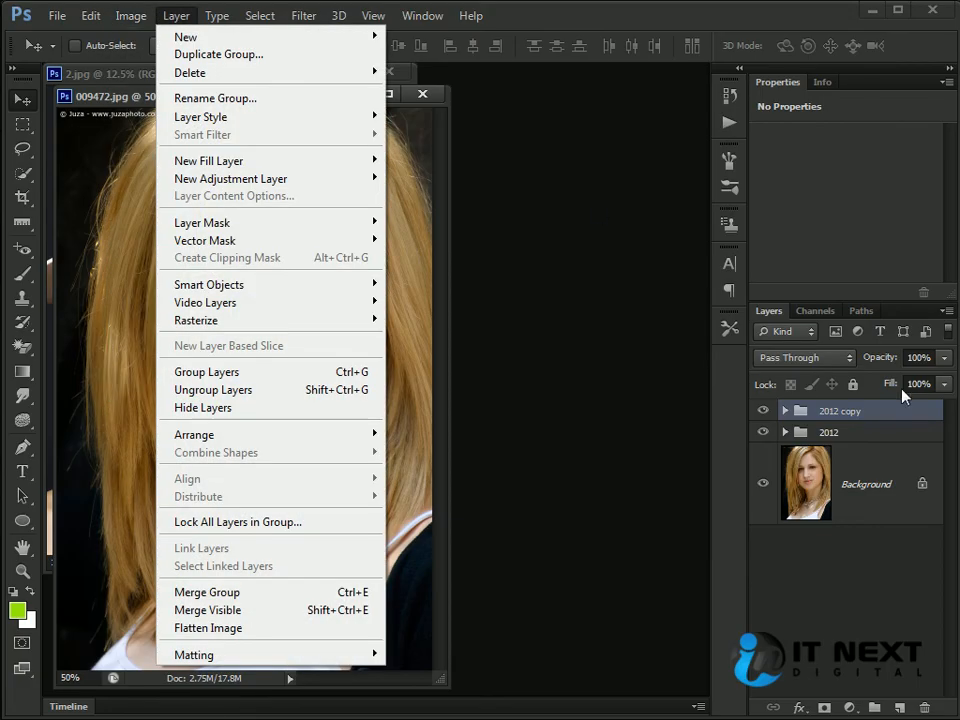
pyautogui.click(810, 437)
pyautogui.click(785, 411)
pyautogui.click(785, 411)
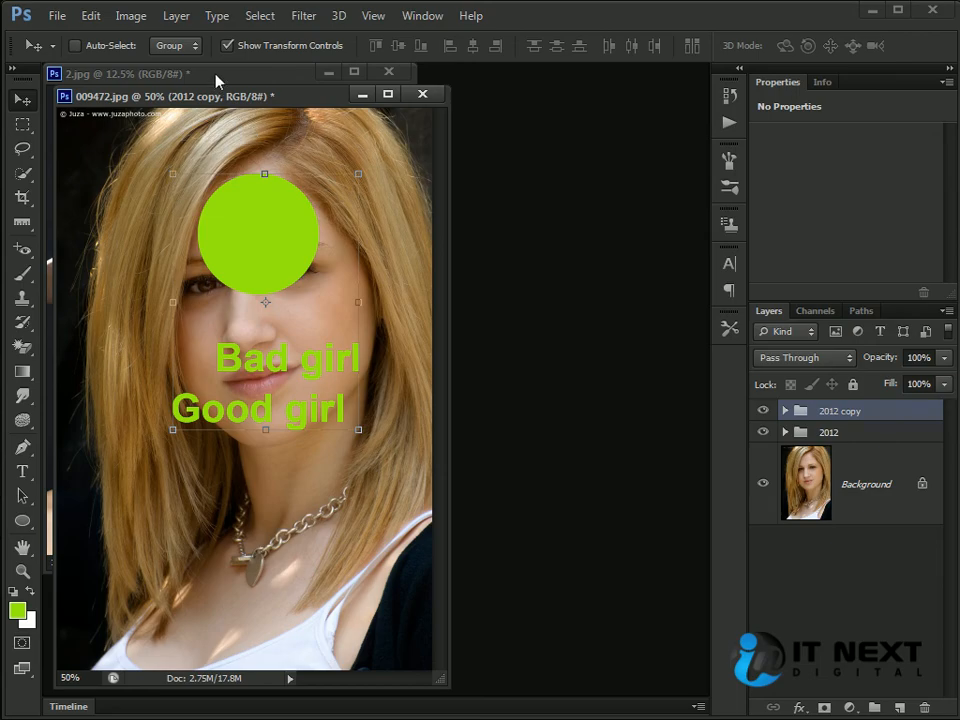
# - Delete only the "2012 copy" group while keeping its layers, and undo the deletion
pyautogui.click(177, 17)
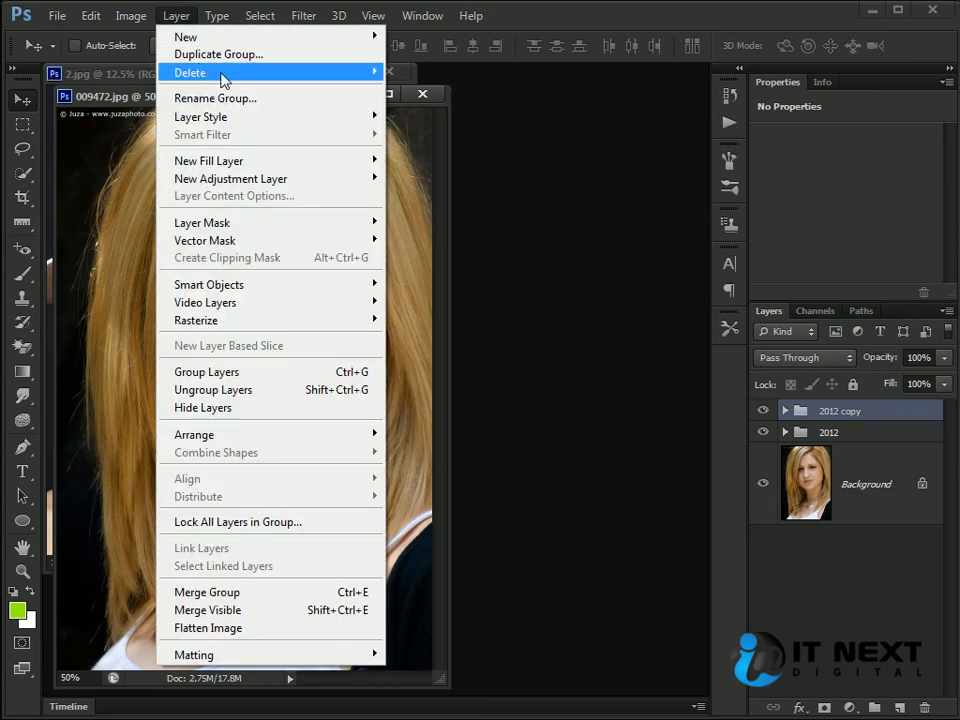
pyautogui.moveTo(270, 37)
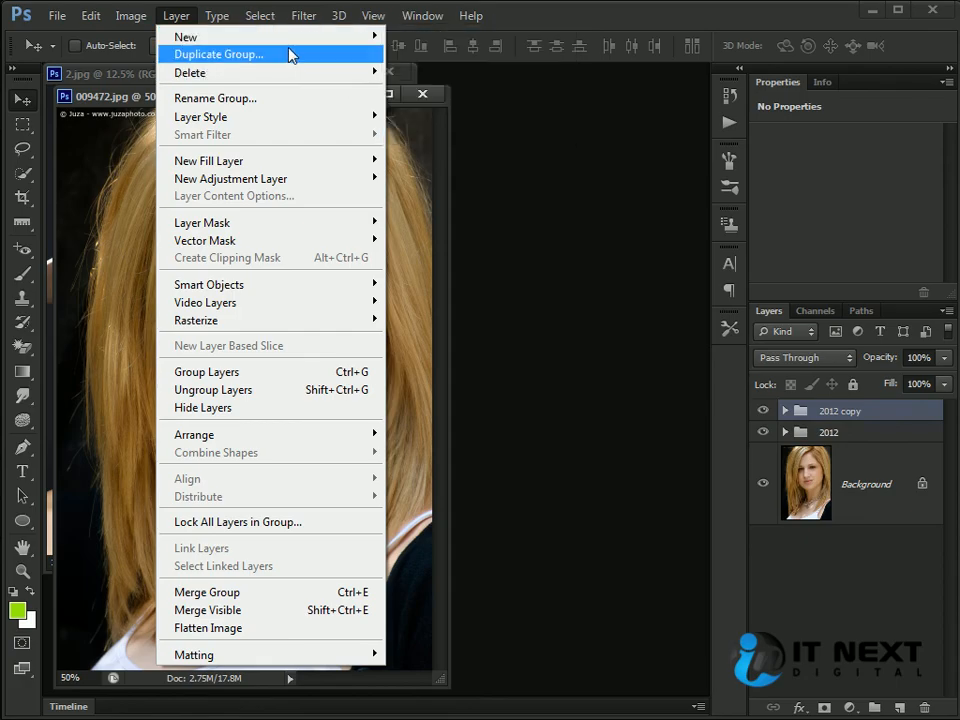
pyautogui.moveTo(289, 75)
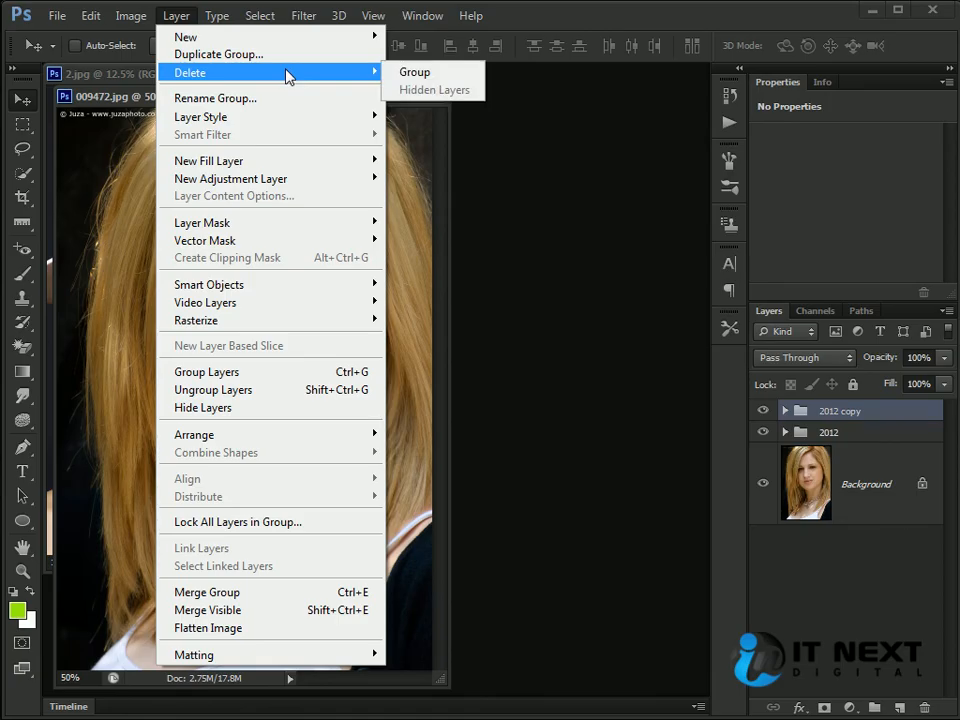
pyautogui.click(433, 75)
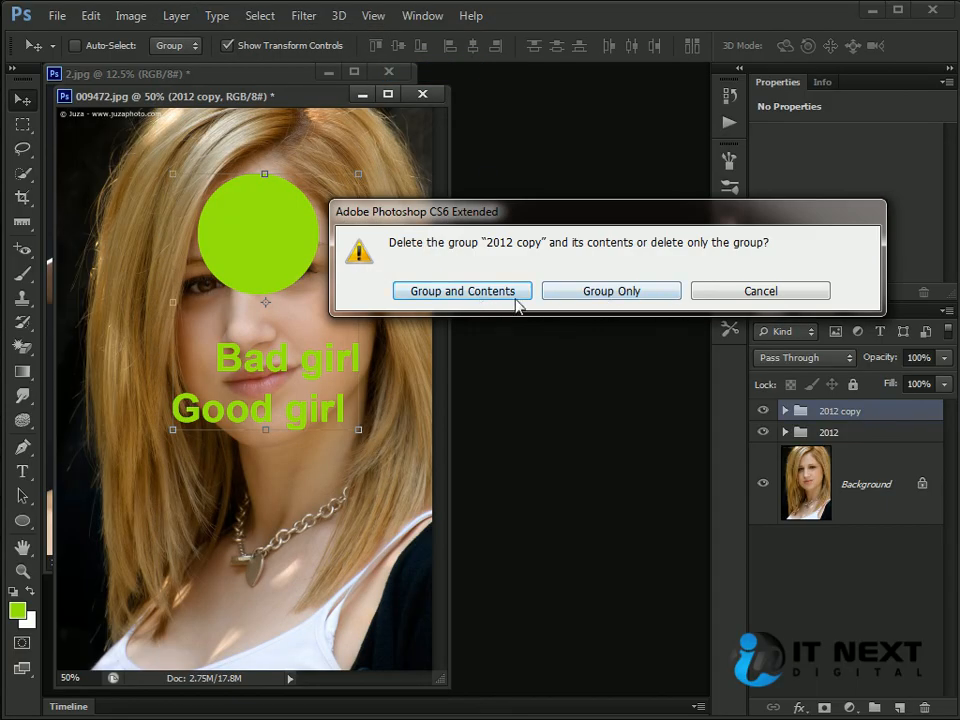
pyautogui.click(611, 292)
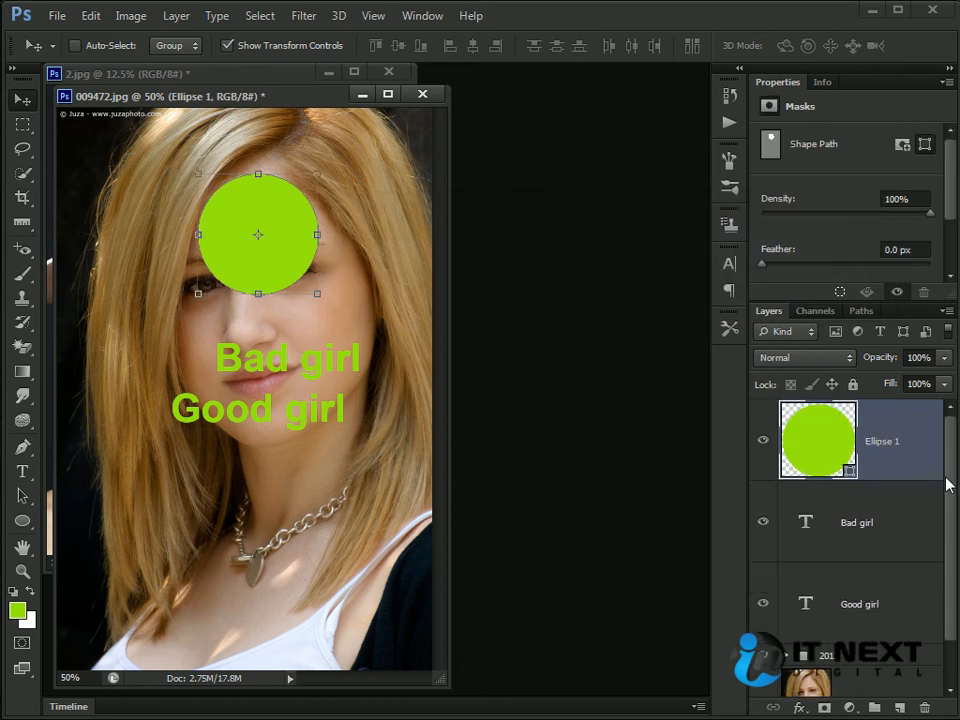
pyautogui.hotkey('ctrl', 'z')
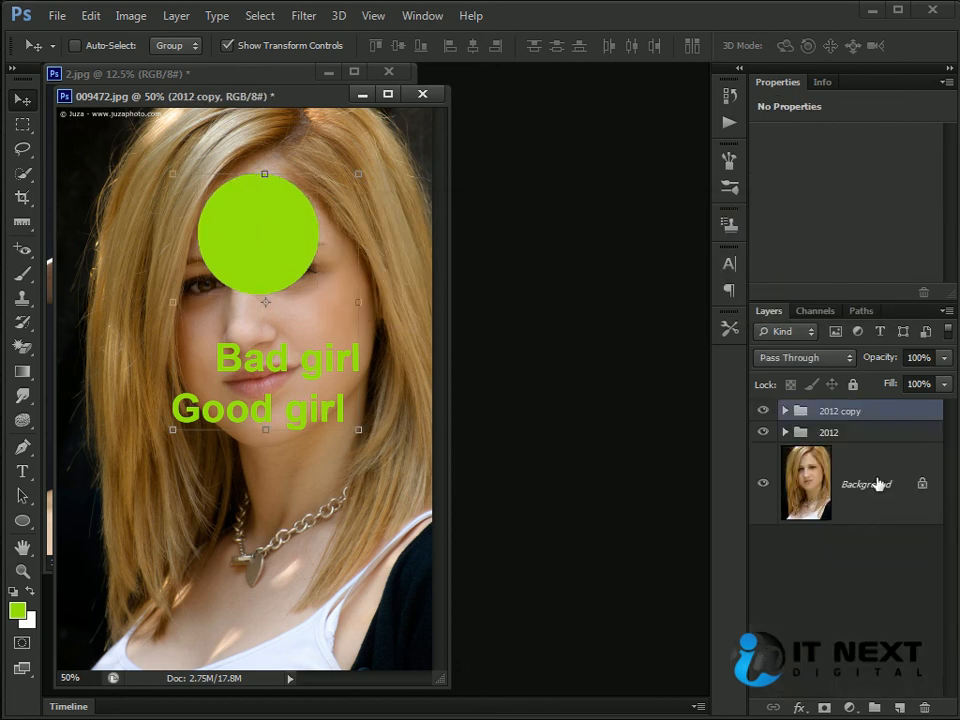
# - Delete the "2012 copy" group together with its contents
pyautogui.click(166, 17)
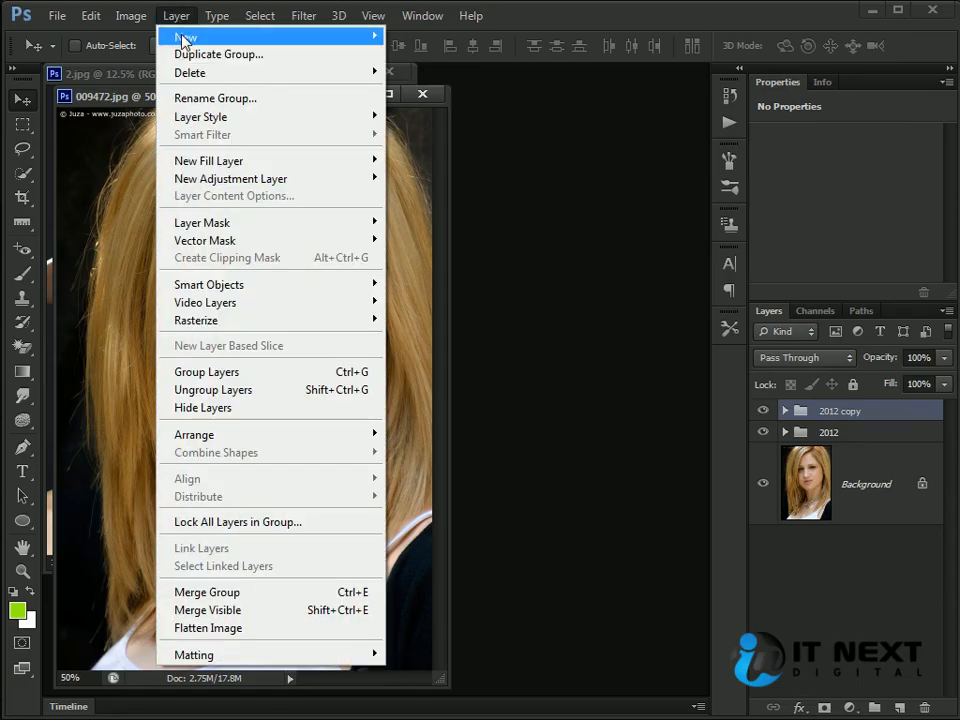
pyautogui.moveTo(180, 72)
pyautogui.click(418, 74)
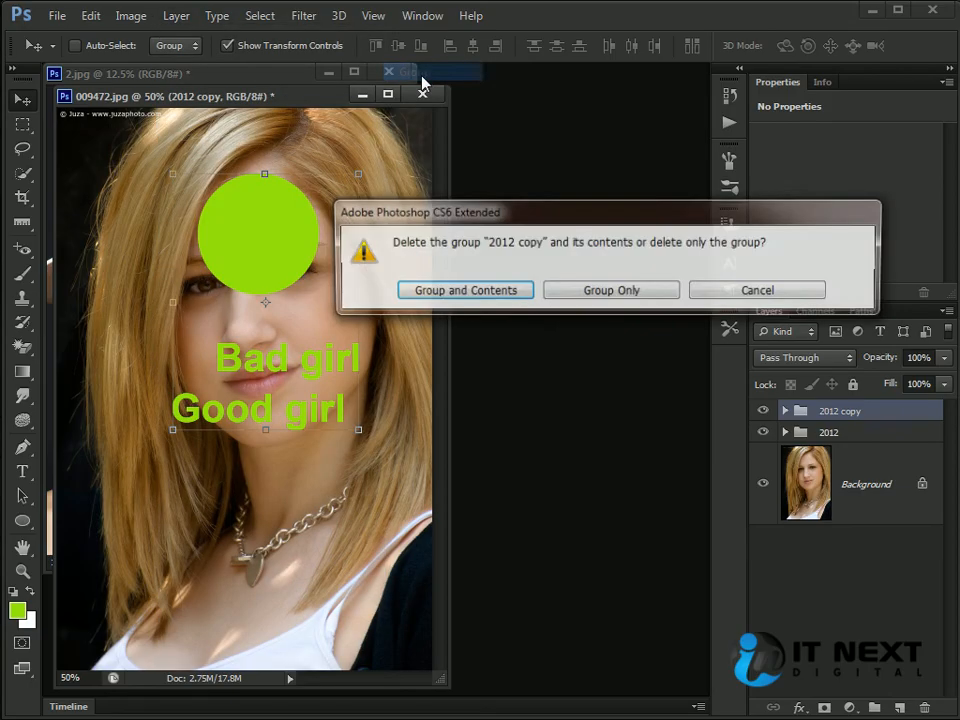
pyautogui.click(441, 292)
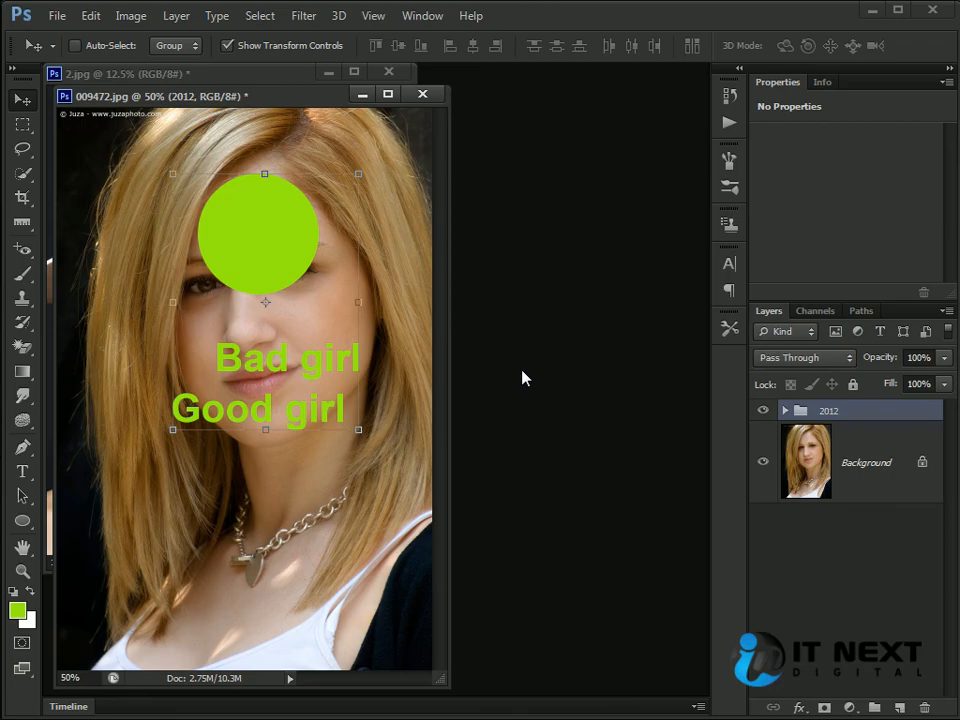
# - Rename the "2012" group as "My grp" and deselect it
pyautogui.click(174, 17)
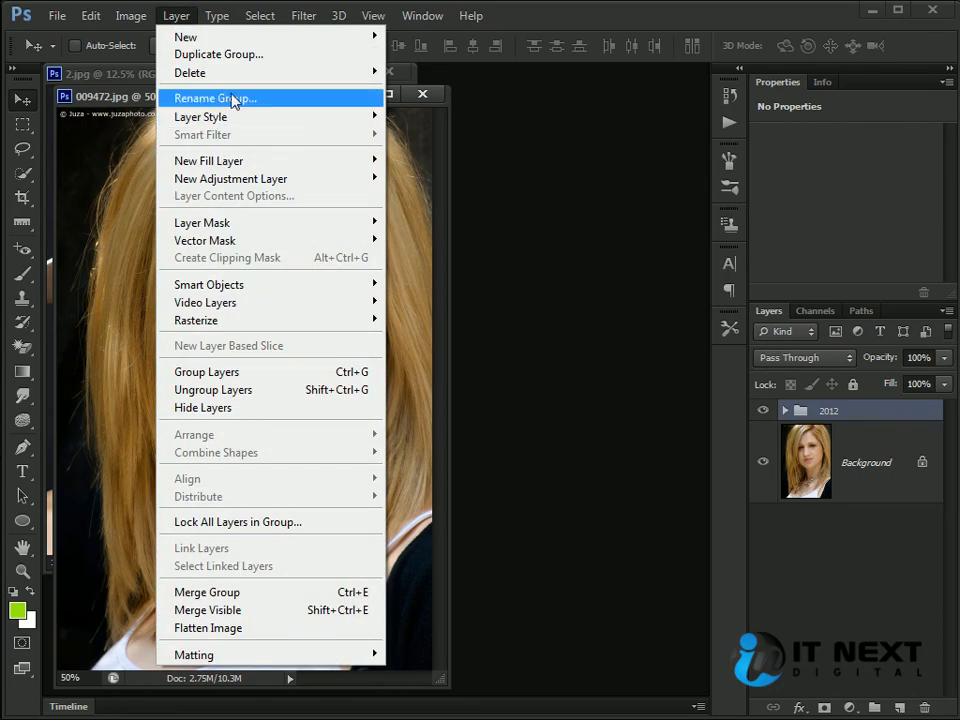
pyautogui.moveTo(250, 117)
pyautogui.click(281, 101)
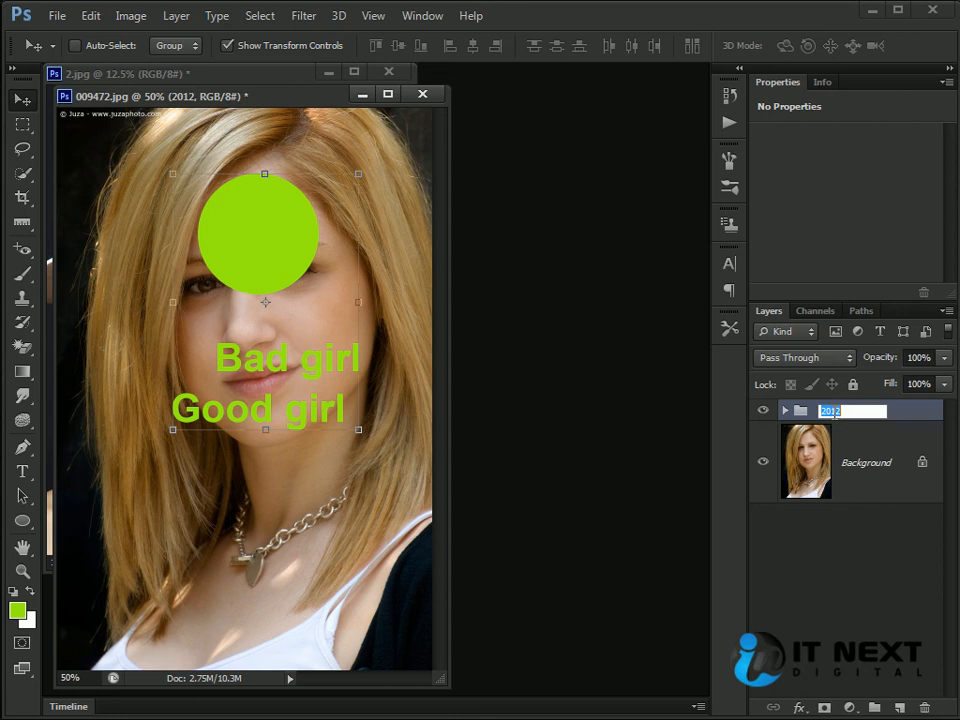
pyautogui.press('BackSpace')
pyautogui.press('Return')
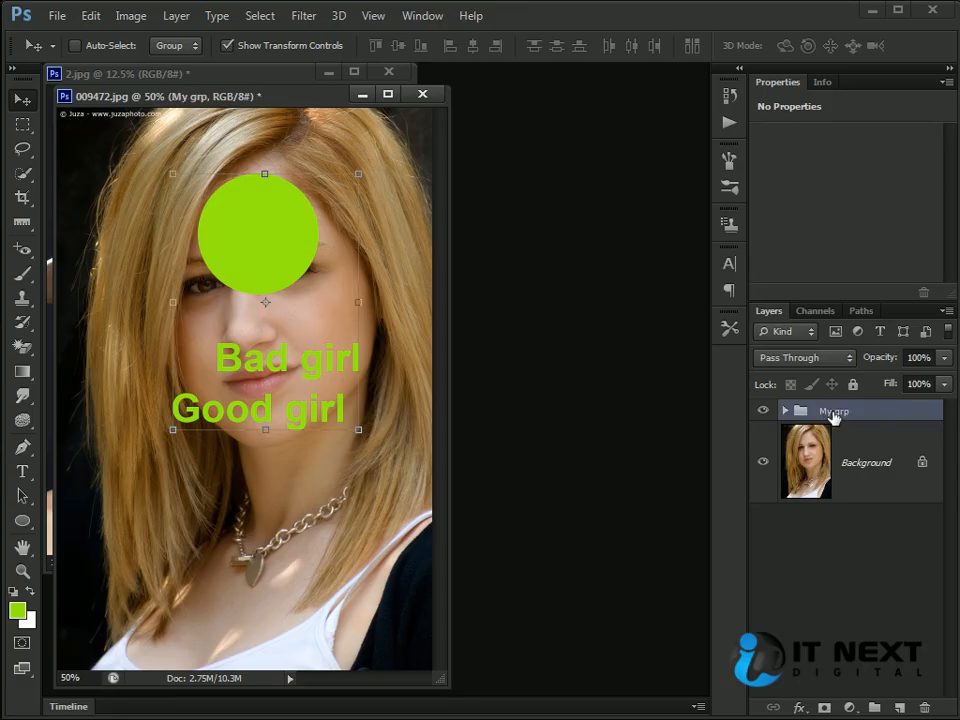
pyautogui.click(858, 615)
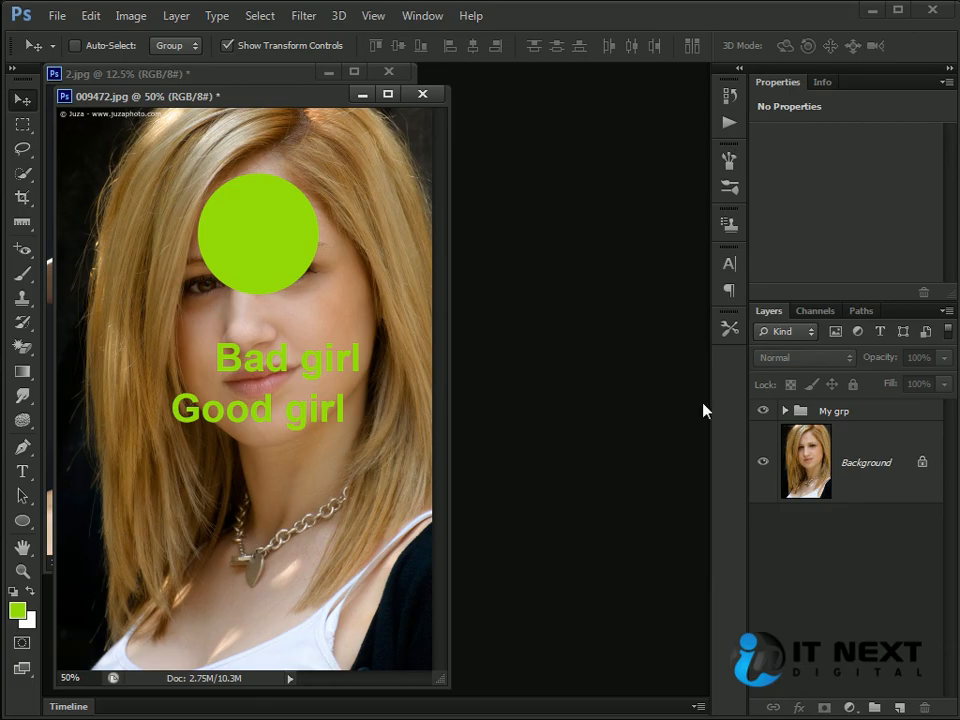
# - Expand the "My grp" group and step through its ellipse and text layers, ending on the ellipse layer
pyautogui.click(841, 410)
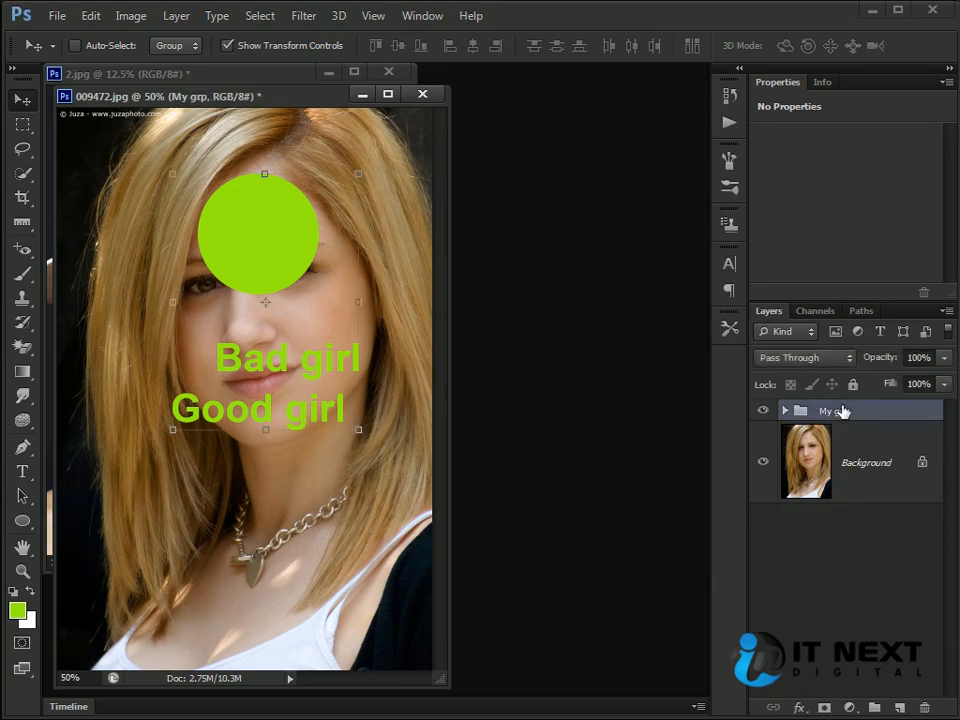
pyautogui.click(786, 410)
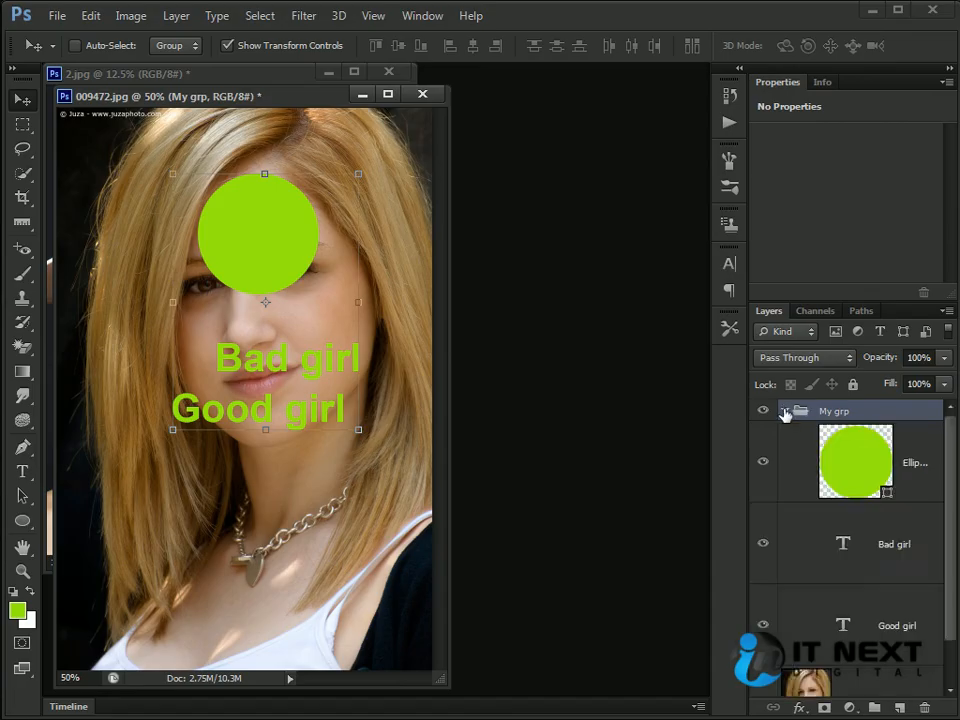
pyautogui.click(850, 540)
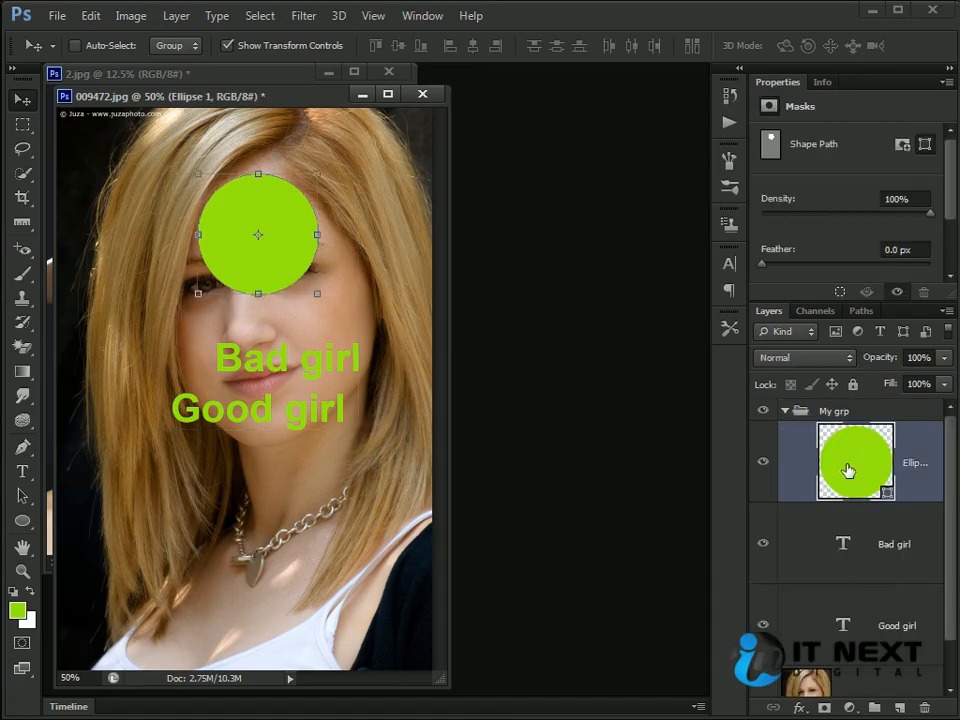
pyautogui.click(853, 600)
pyautogui.hotkey('alt', ']')
pyautogui.hotkey('alt', ']')
pyautogui.hotkey('alt', '[')
pyautogui.hotkey('alt', '[')
pyautogui.click(859, 476)
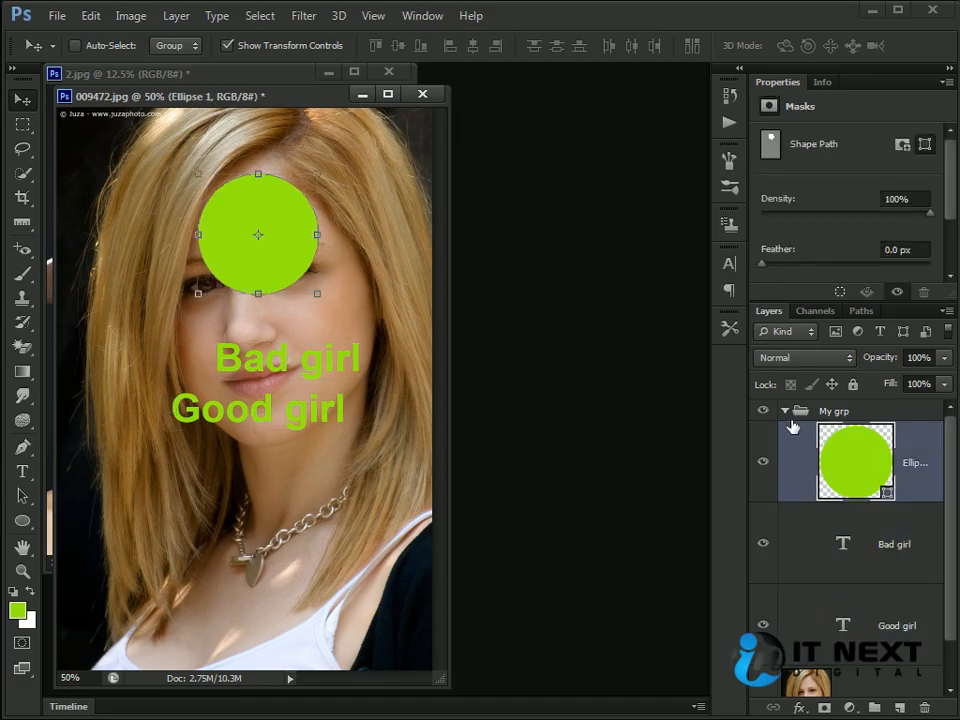